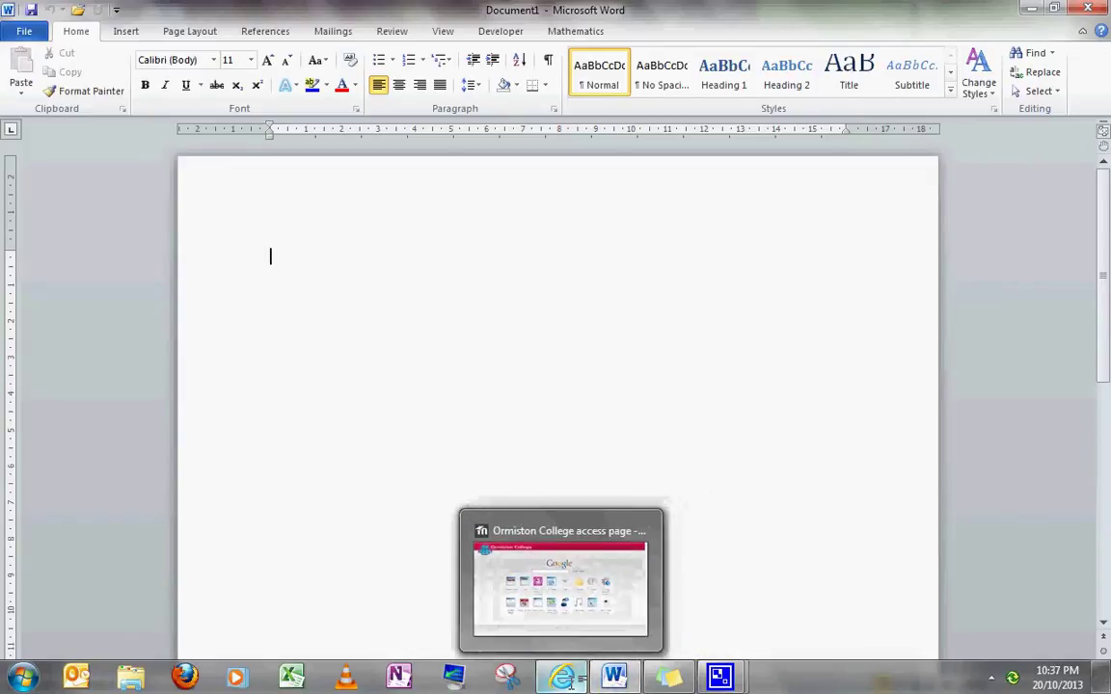
Step: Switch from the blank Word document to the Ormiston College access page in Internet Explorer
click(569, 680)
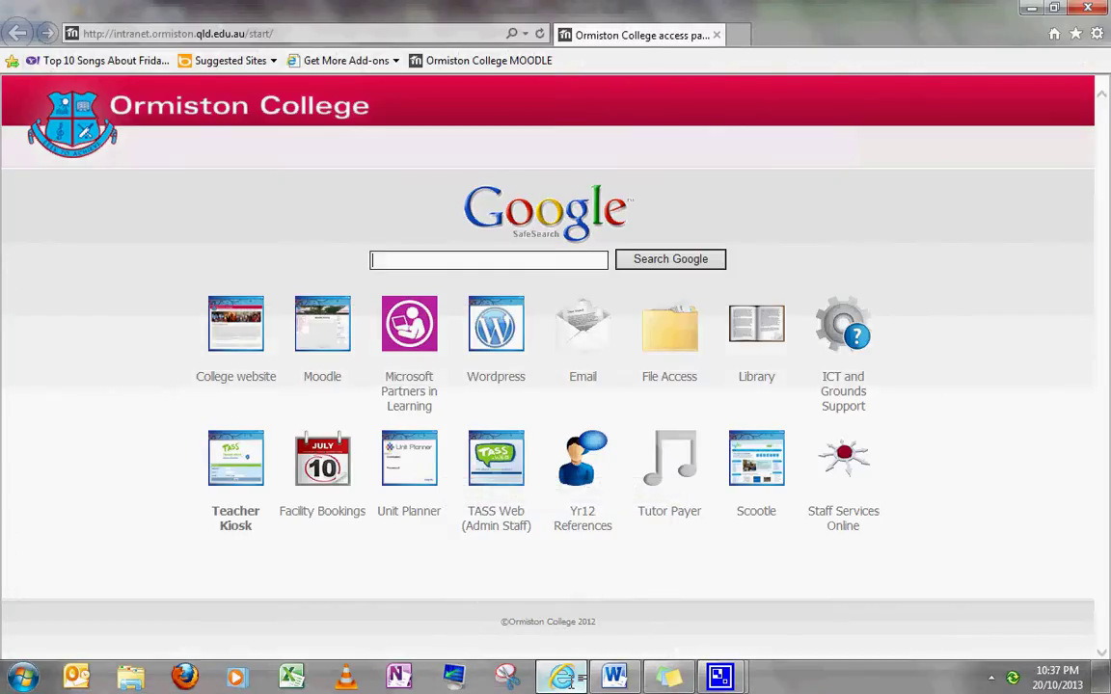
Step: Search Google for 'hilliards creek ormiston' and view the results in Google Maps
text(hilliards creek ormiston)
key(Return)
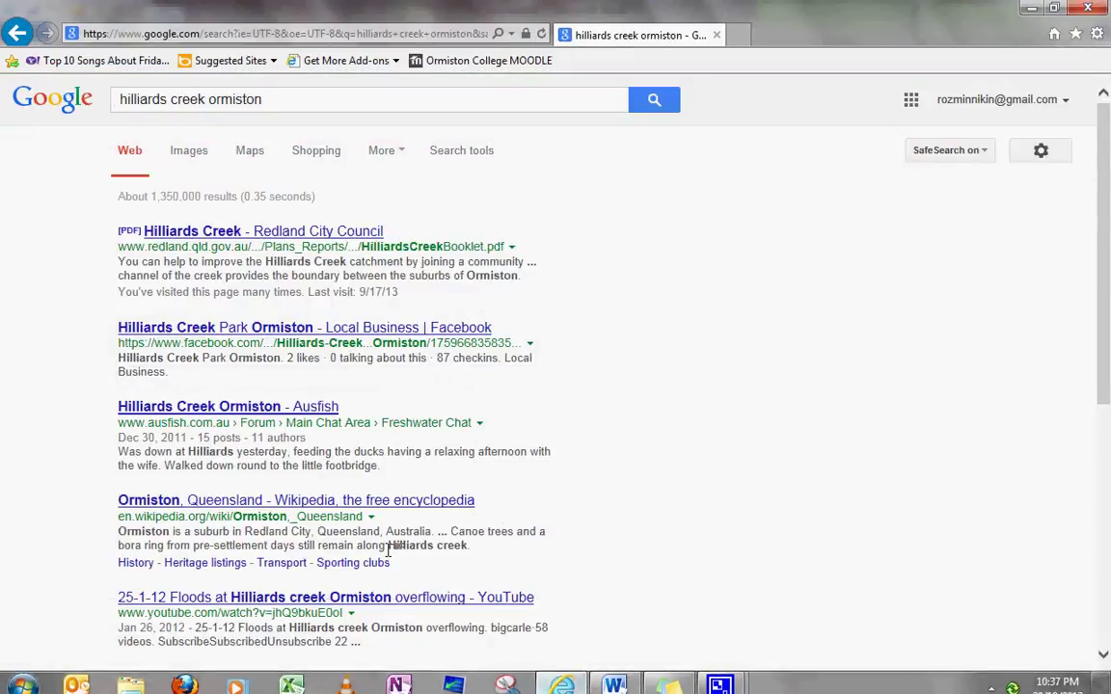
click(253, 151)
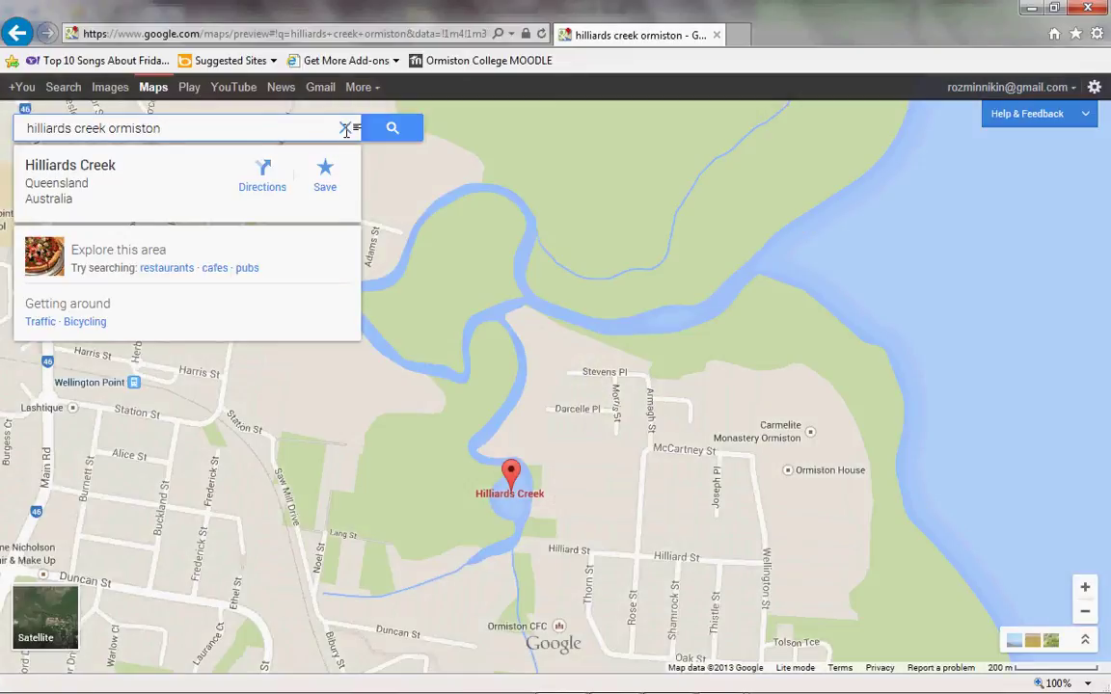
Step: Clear the Hilliards Creek query and switch the map to Satellite imagery
click(345, 129)
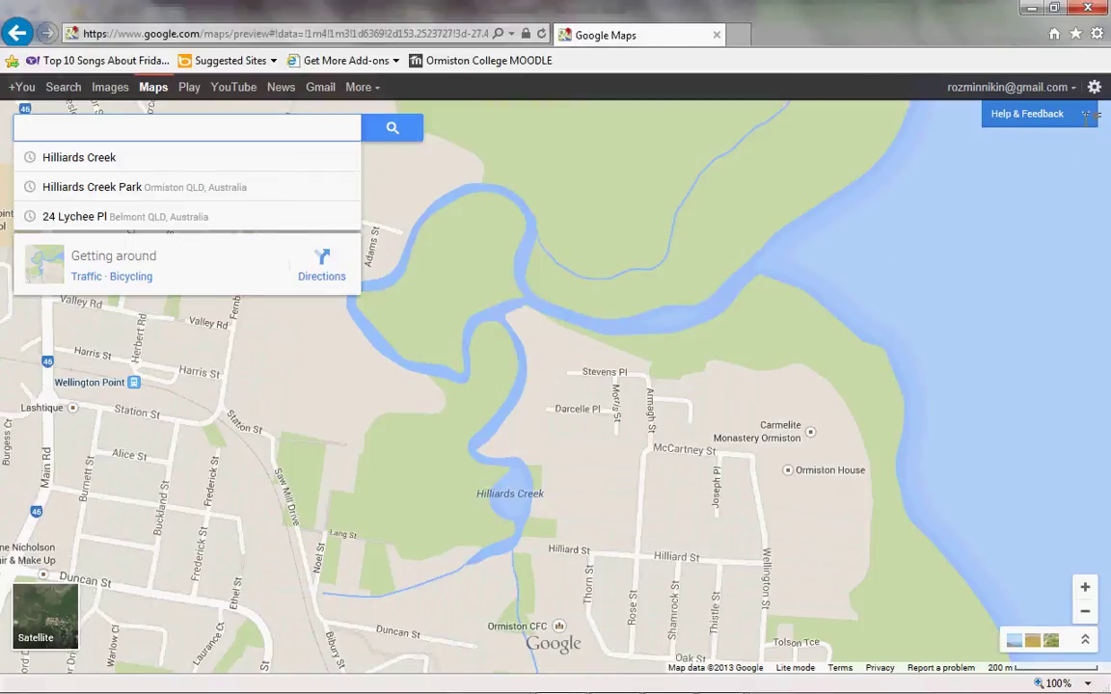
click(60, 564)
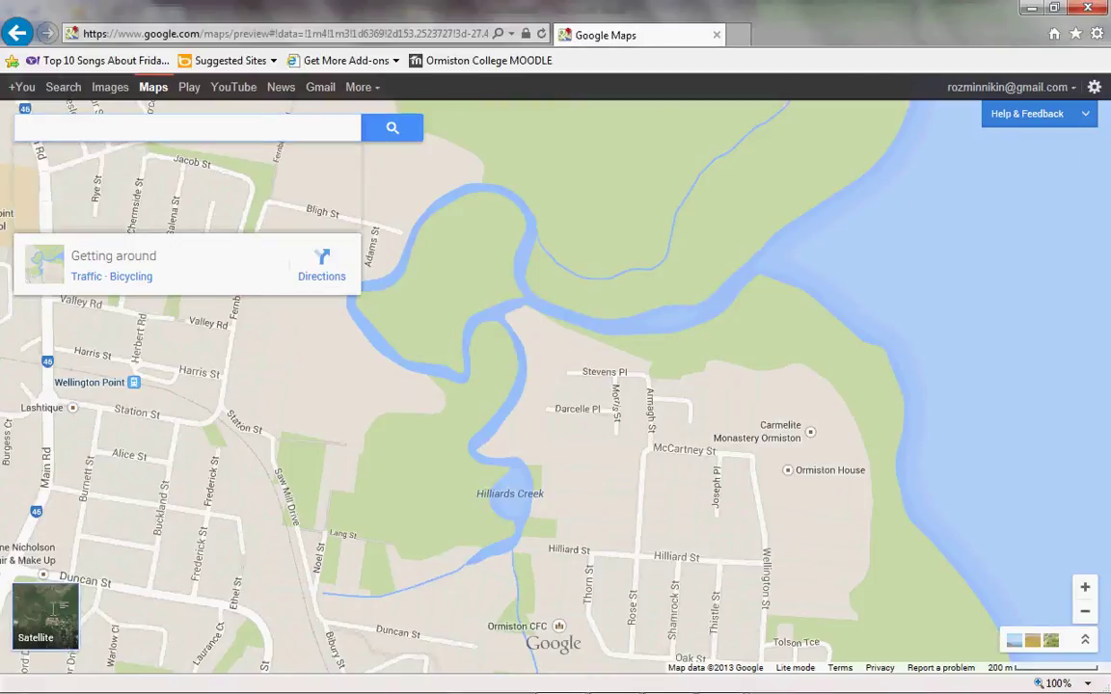
click(53, 607)
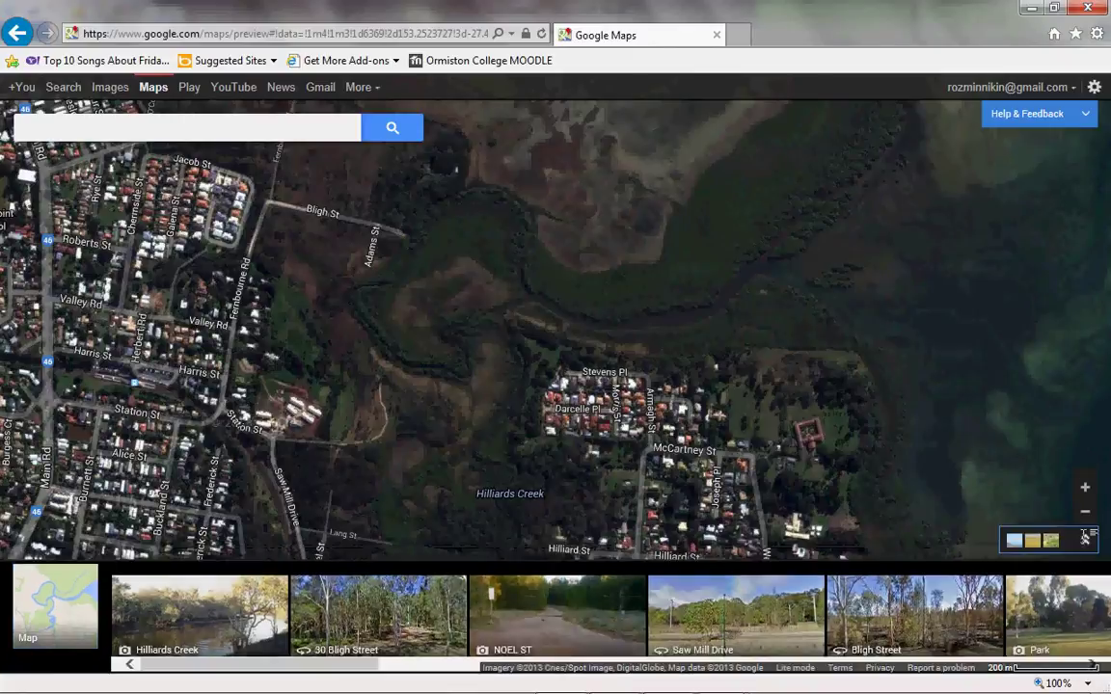
Step: Hide the photo strip and pan the satellite view south along Hilliards Creek to Ormiston College
click(1085, 538)
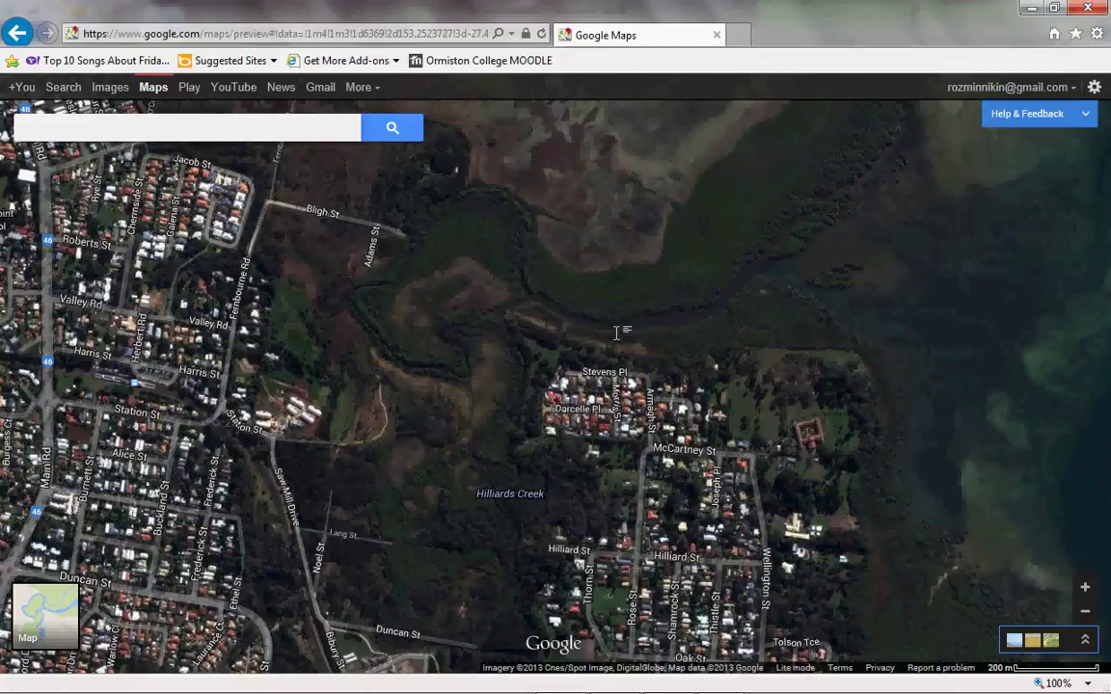
drag(482, 379, 652, 227)
scroll(535, 329, down, 1)
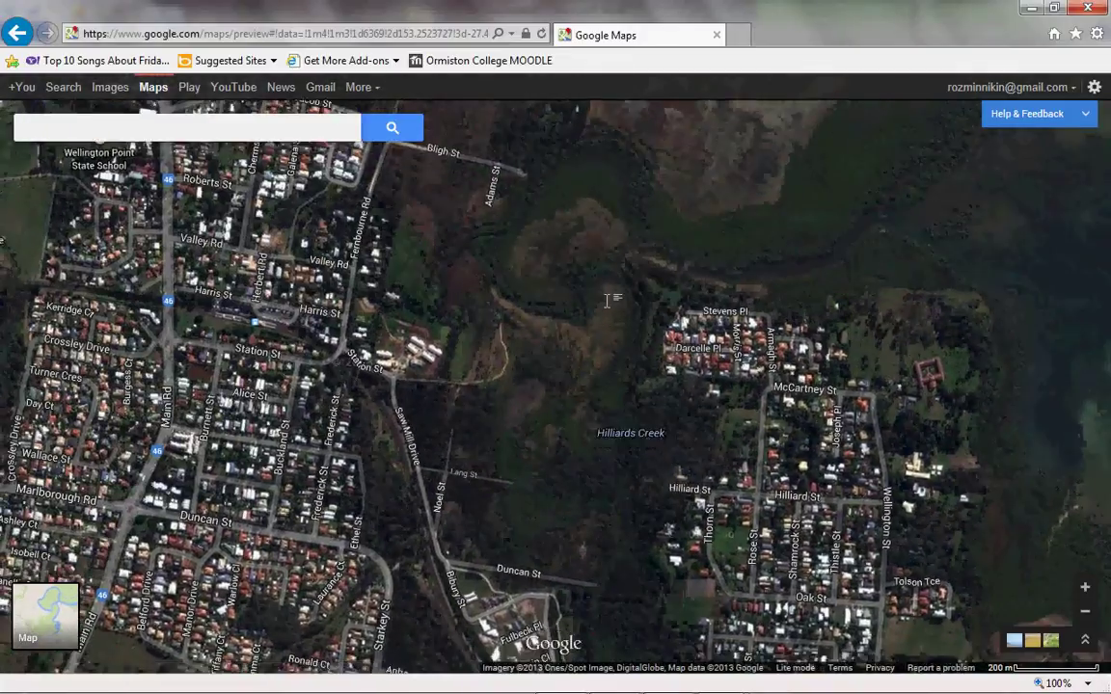
scroll(530, 379, up, 1)
key(Down)
key(Down)
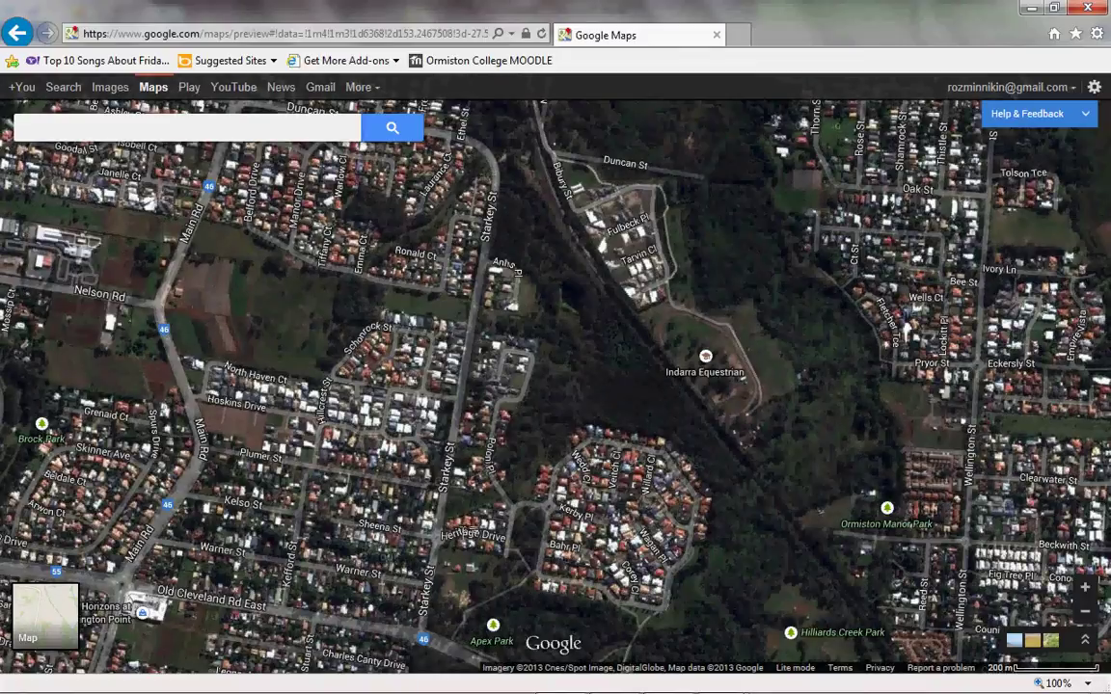
key(Down)
key(Left)
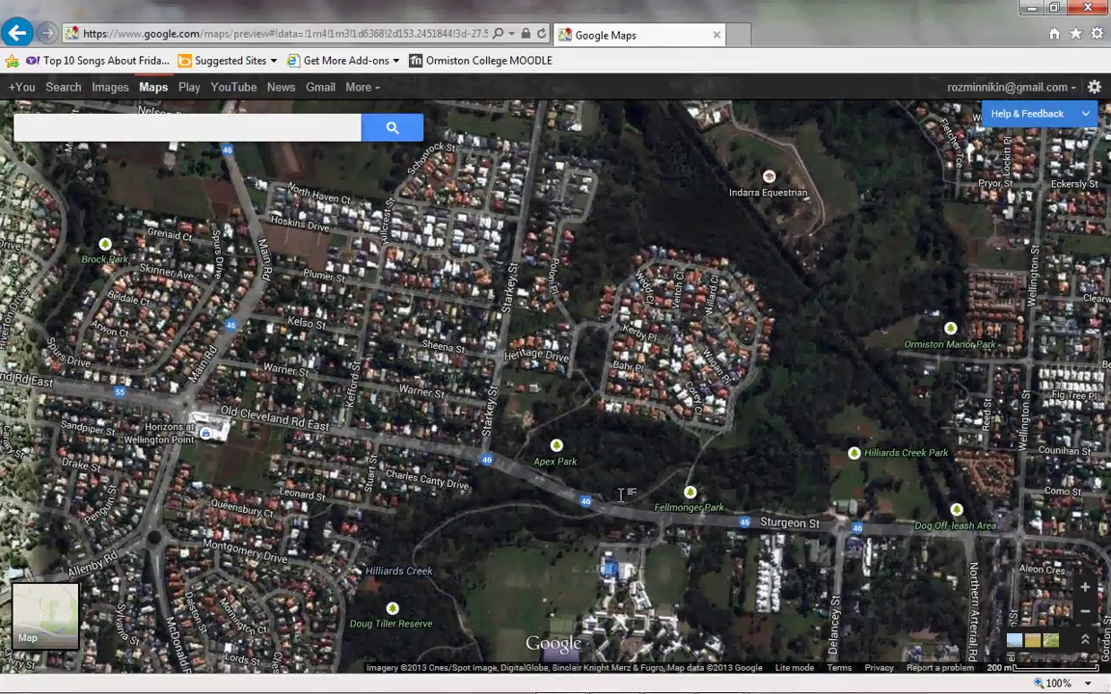
drag(590, 540, 480, 310)
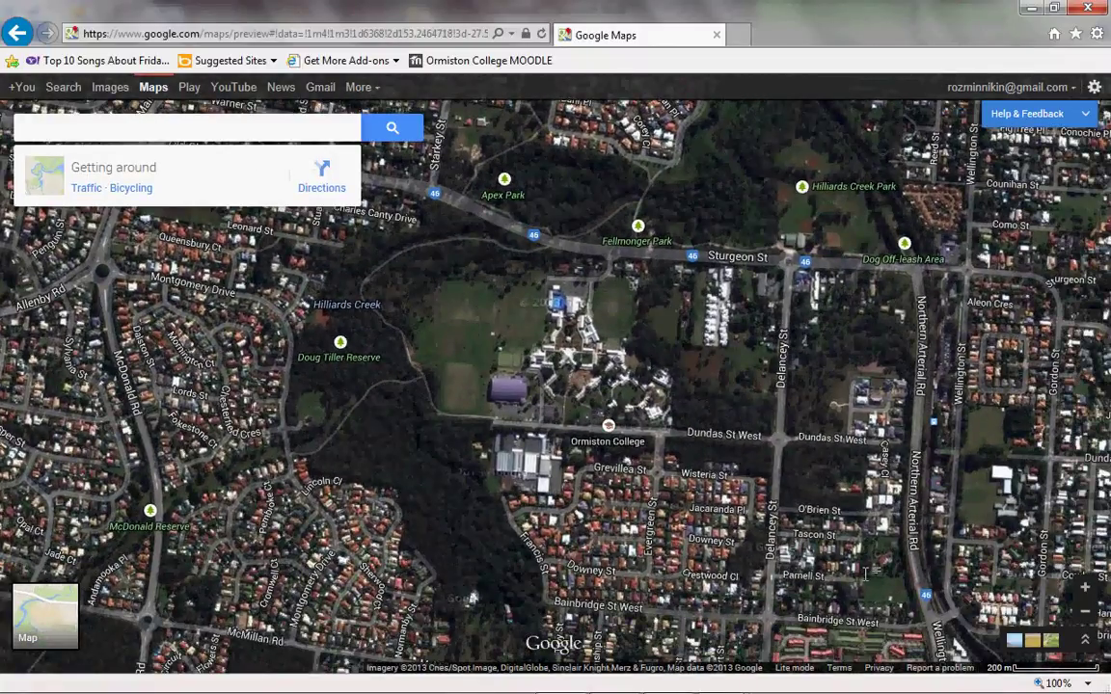
Step: Zoom in on Ormiston College and centre it with Sturgeon St so the scale reads 100 m
click(1085, 586)
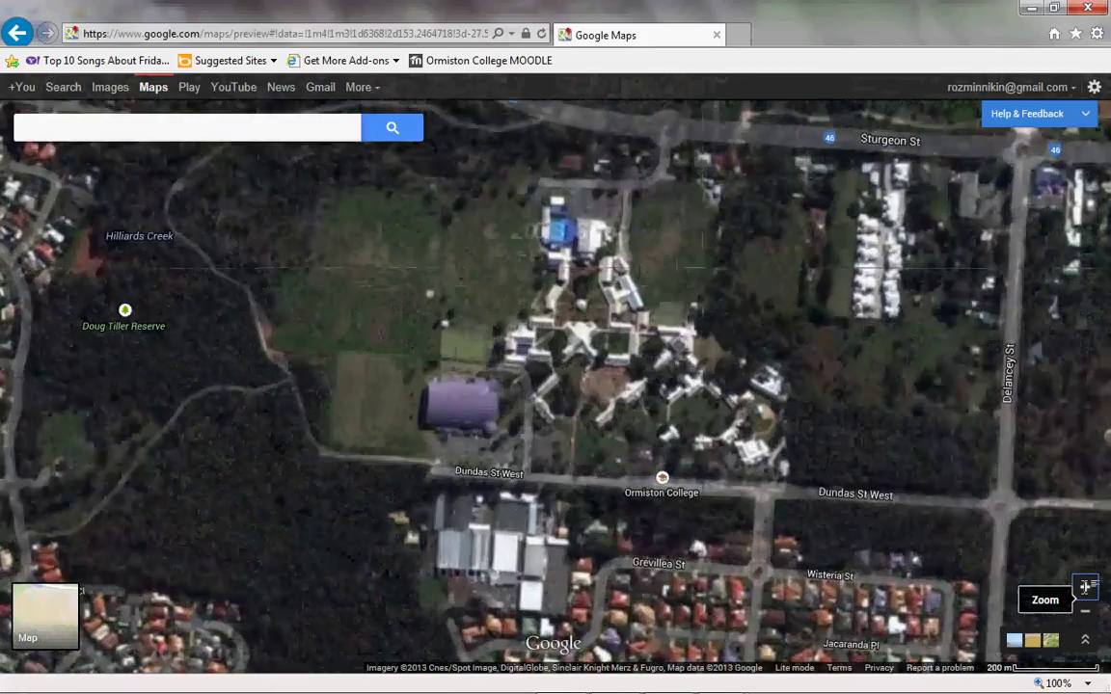
drag(846, 392, 891, 508)
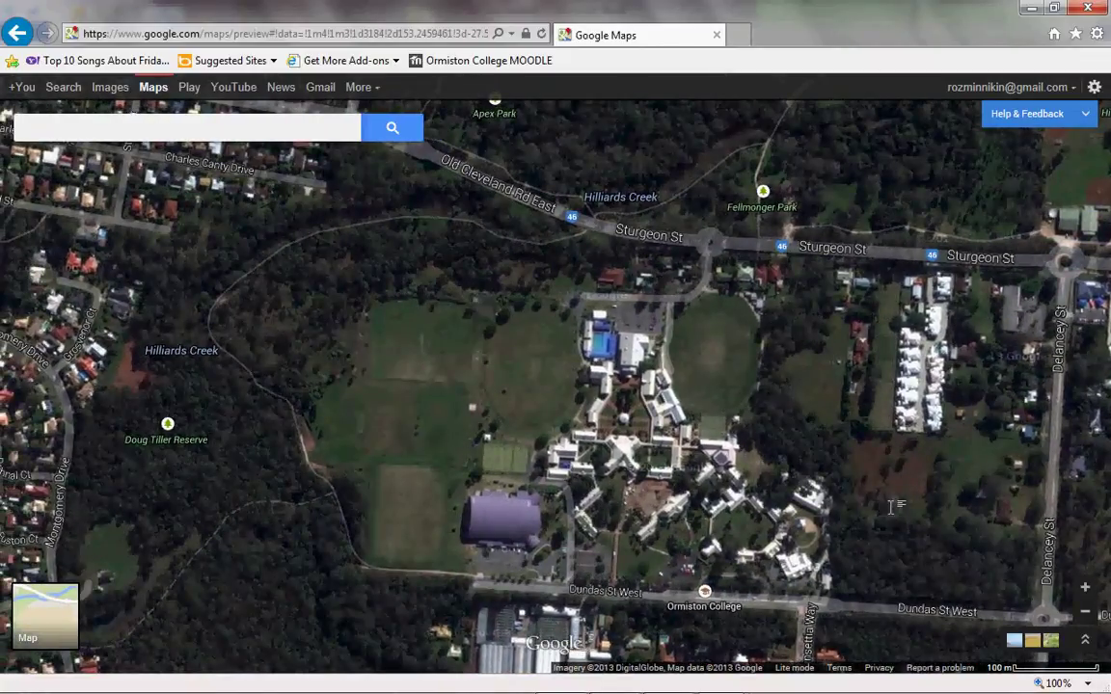
click(634, 422)
drag(634, 423, 725, 495)
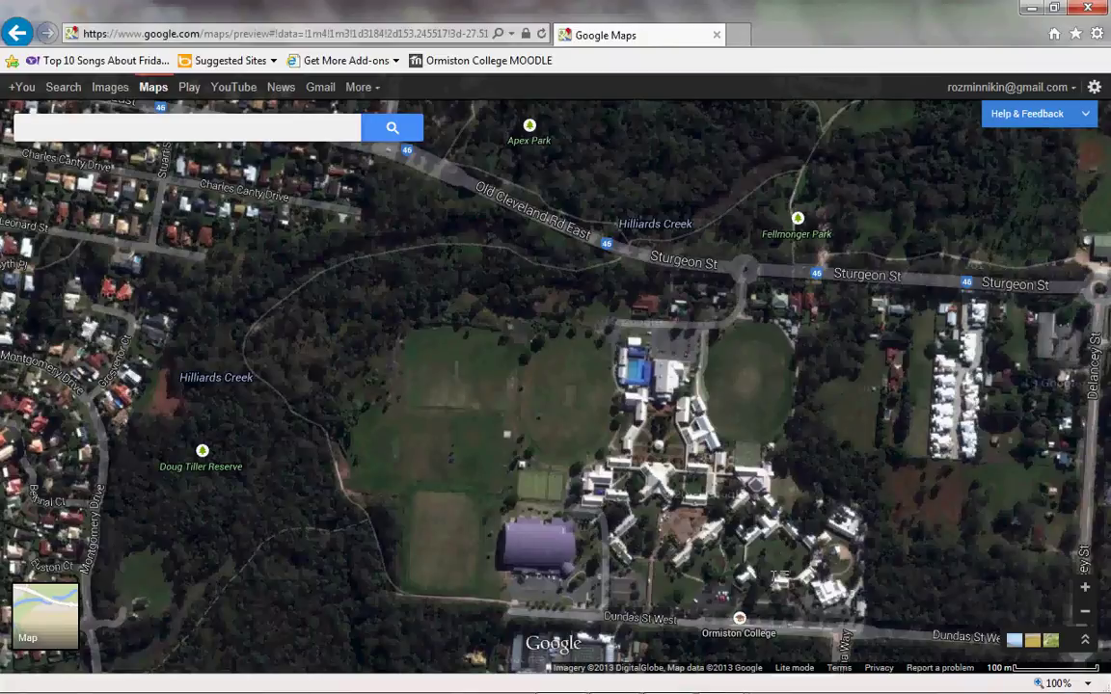
mouse_move(771, 690)
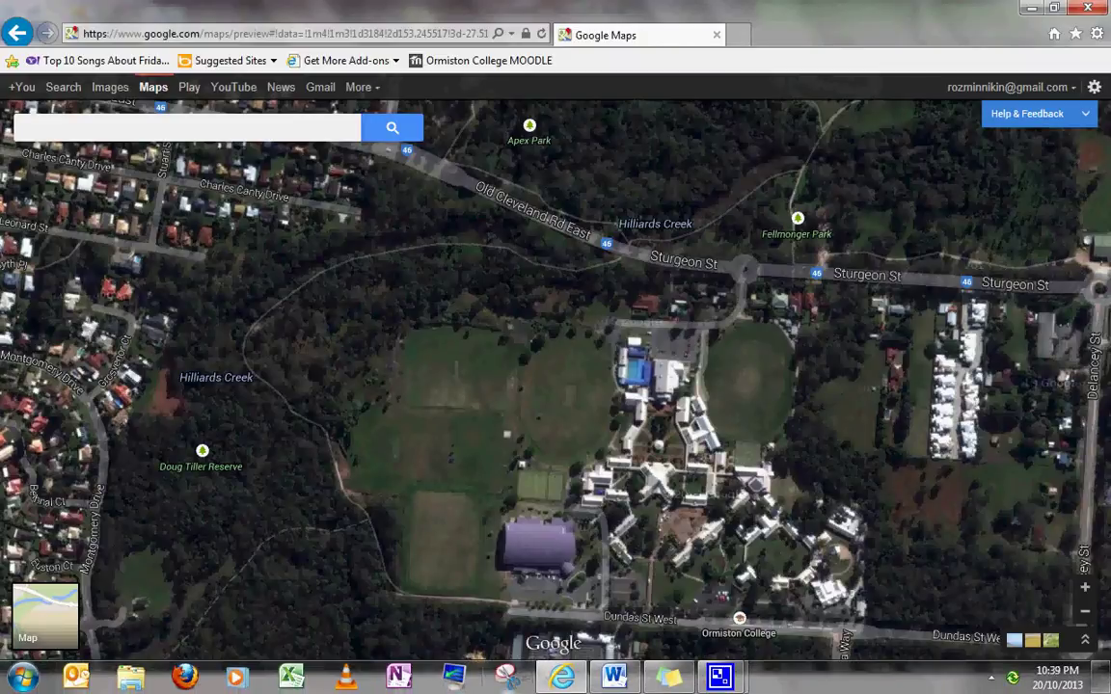
click(21, 677)
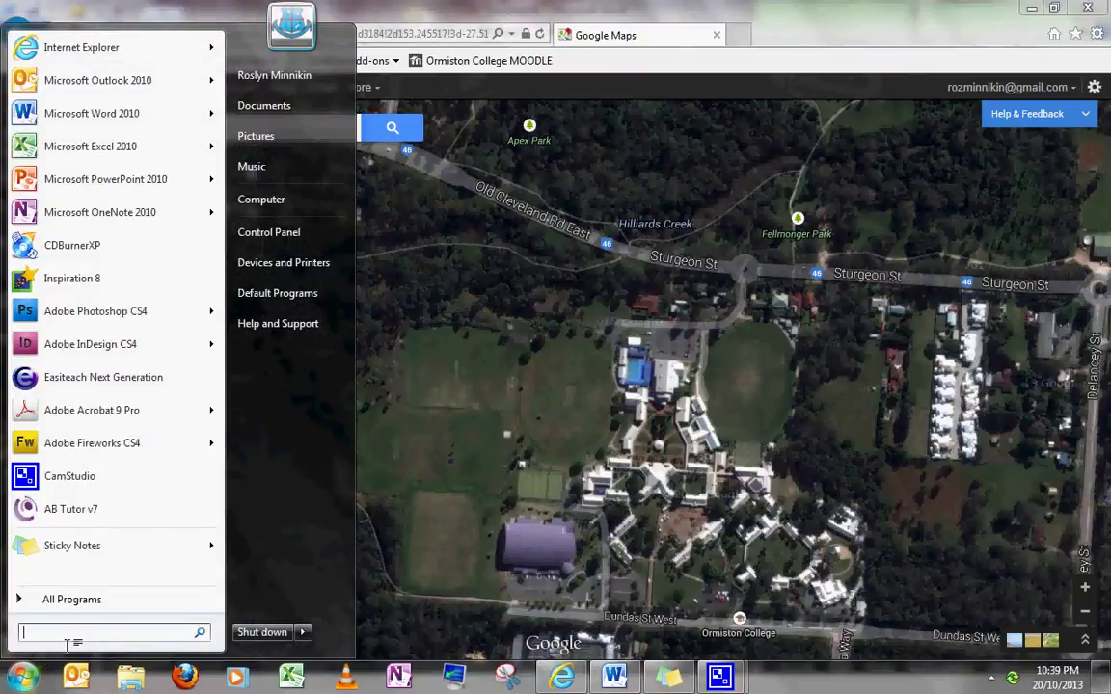
text(snip)
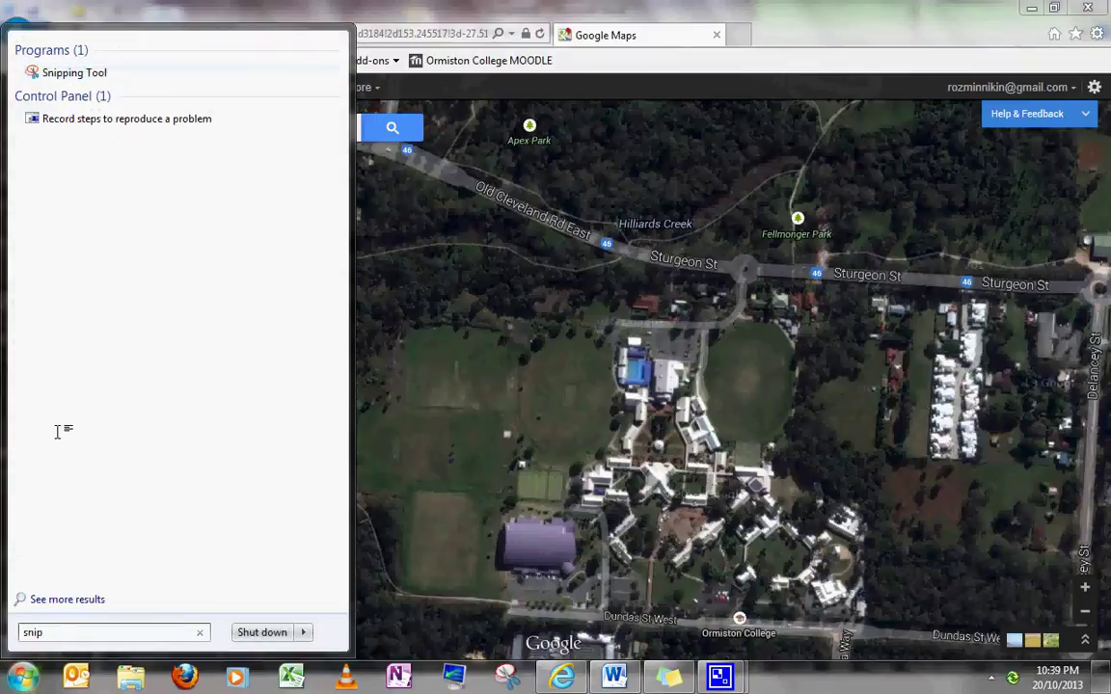
right_click(63, 69)
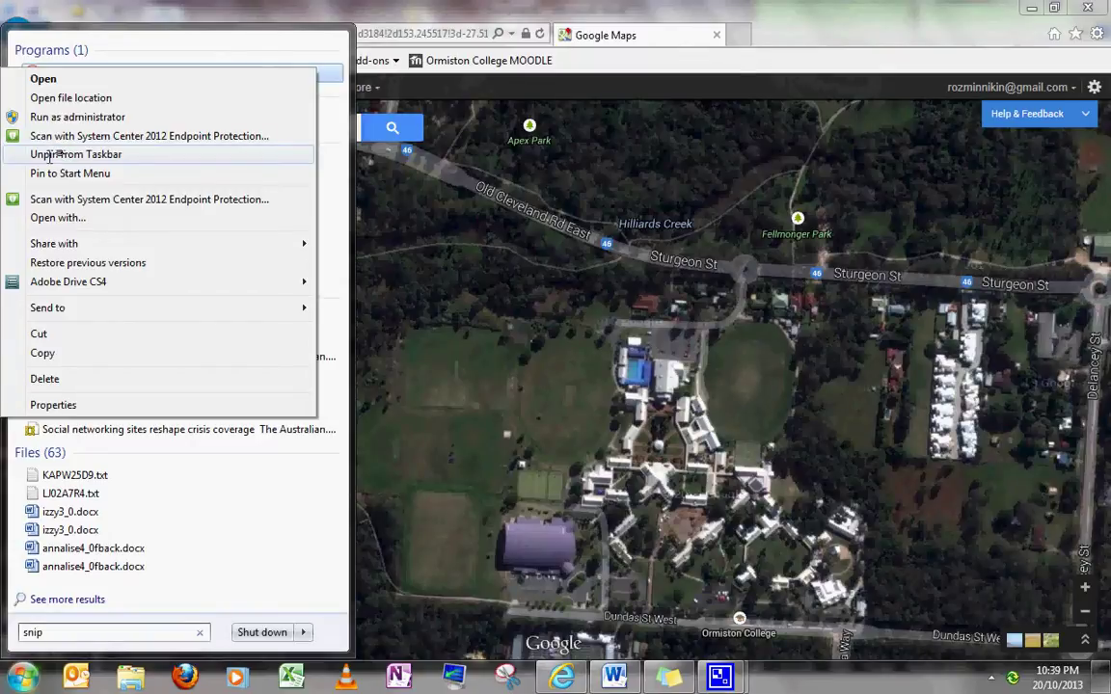
click(345, 237)
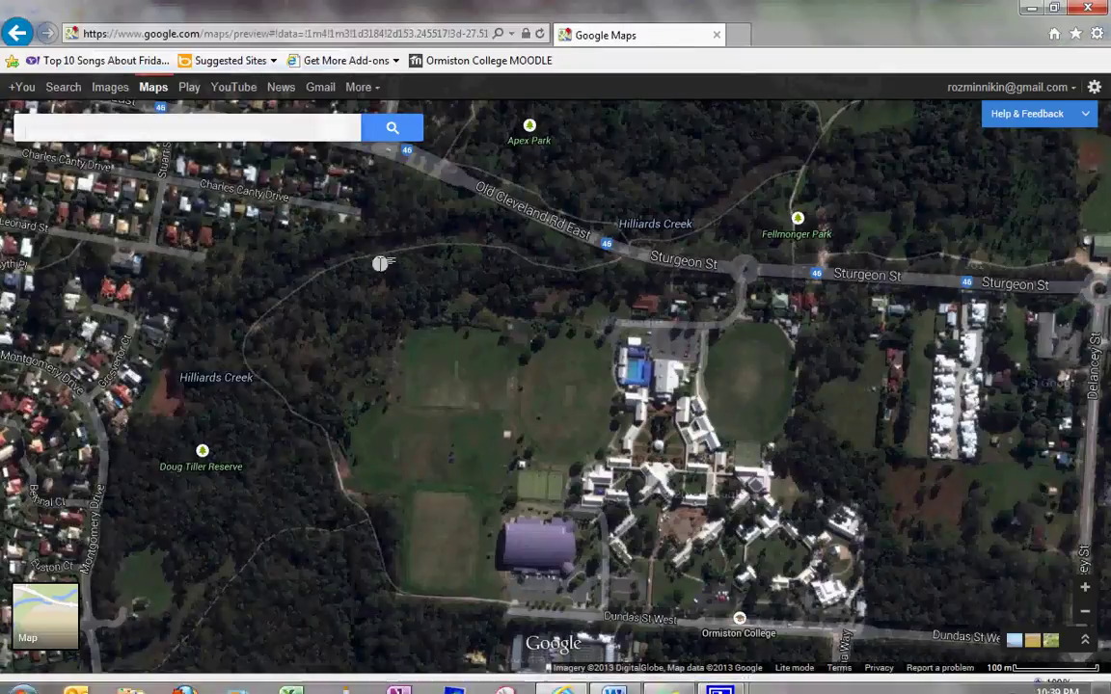
click(349, 169)
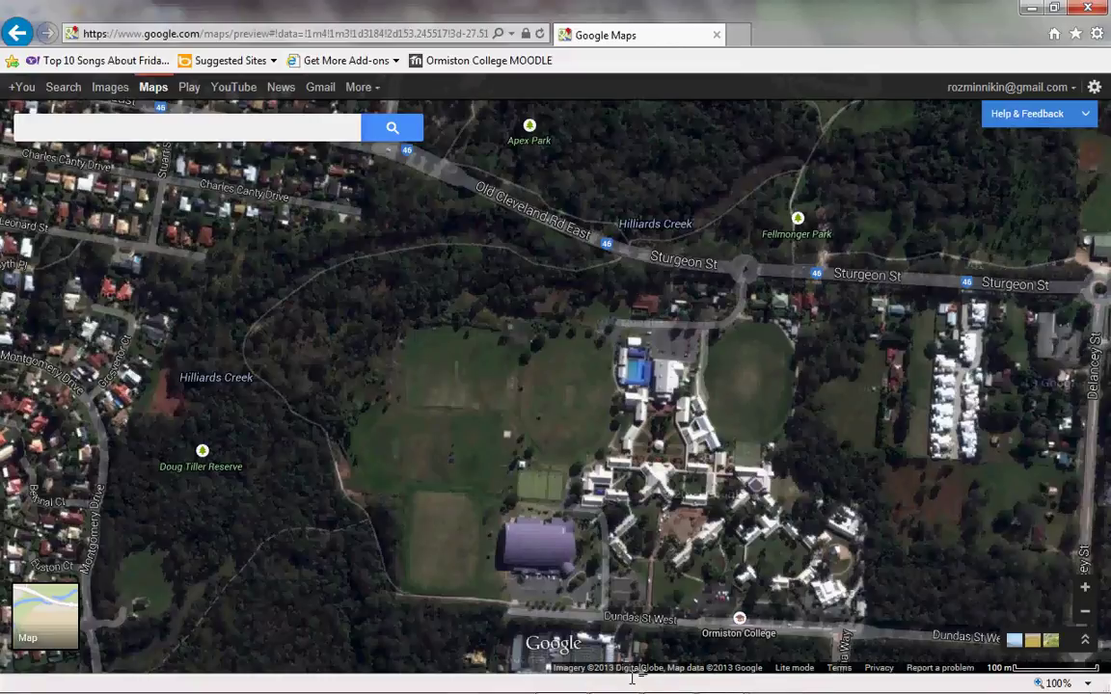
mouse_move(634, 690)
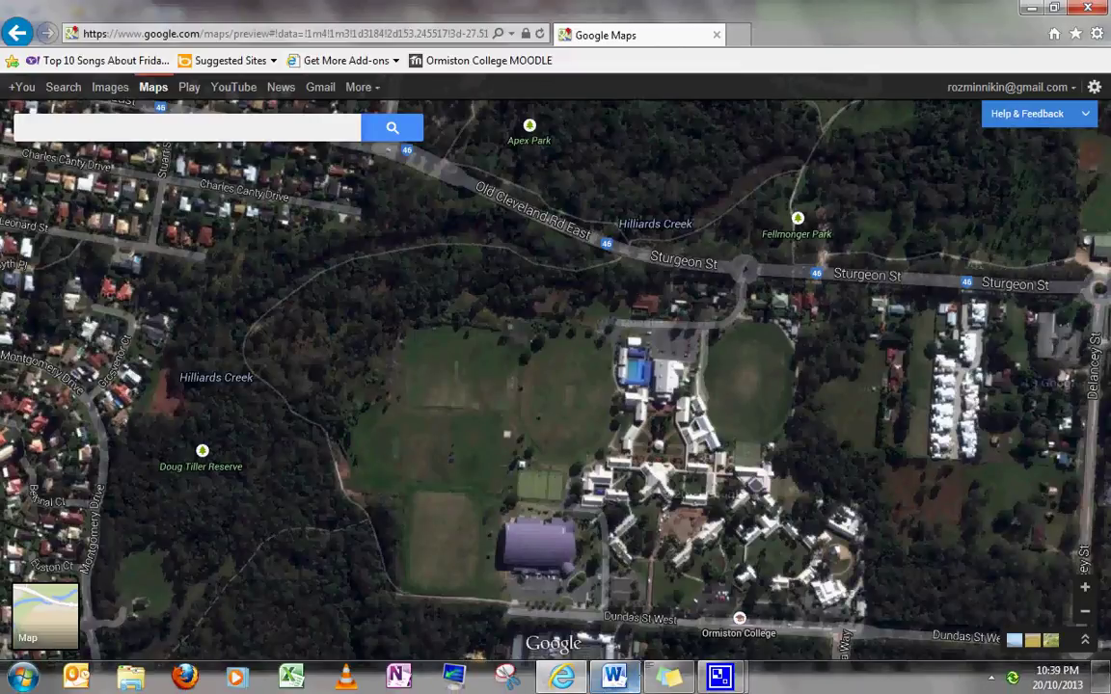
Step: Snip a rectangle of the satellite map covering Ormiston College grounds and the bushland to its west
click(507, 678)
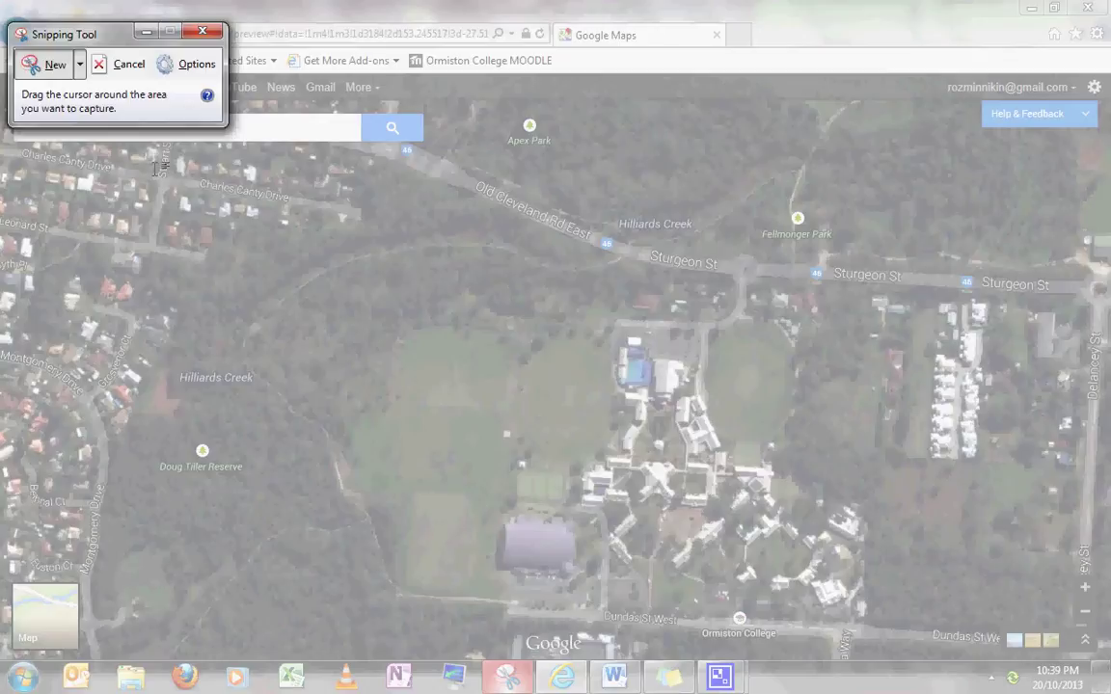
drag(155, 169, 722, 628)
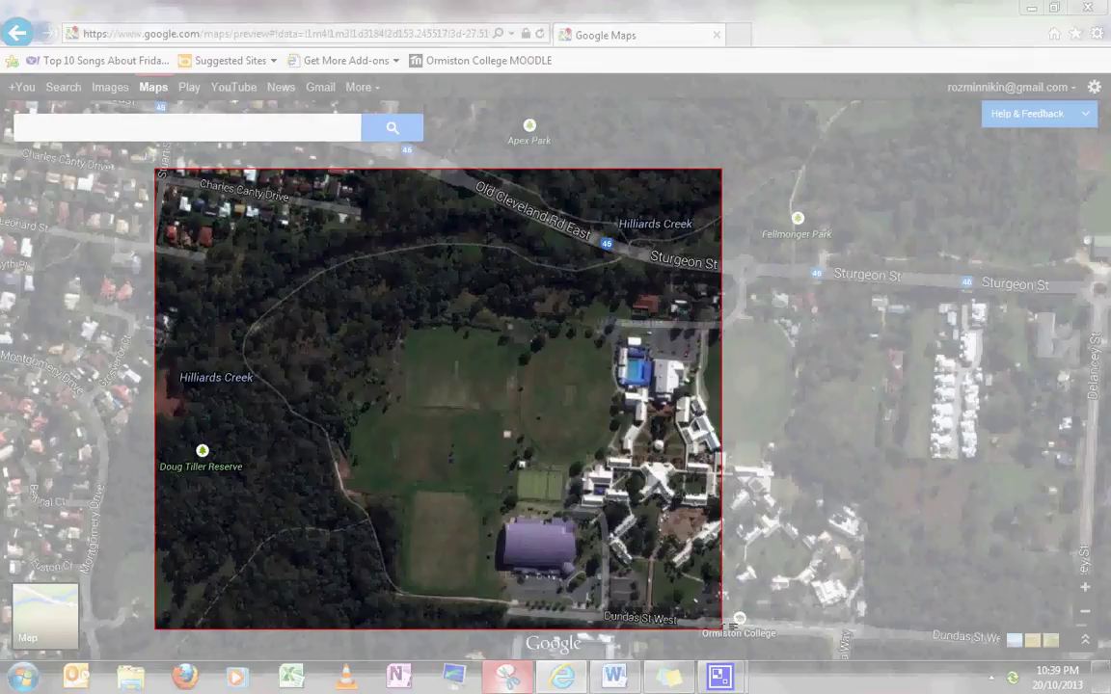
drag(722, 629, 722, 629)
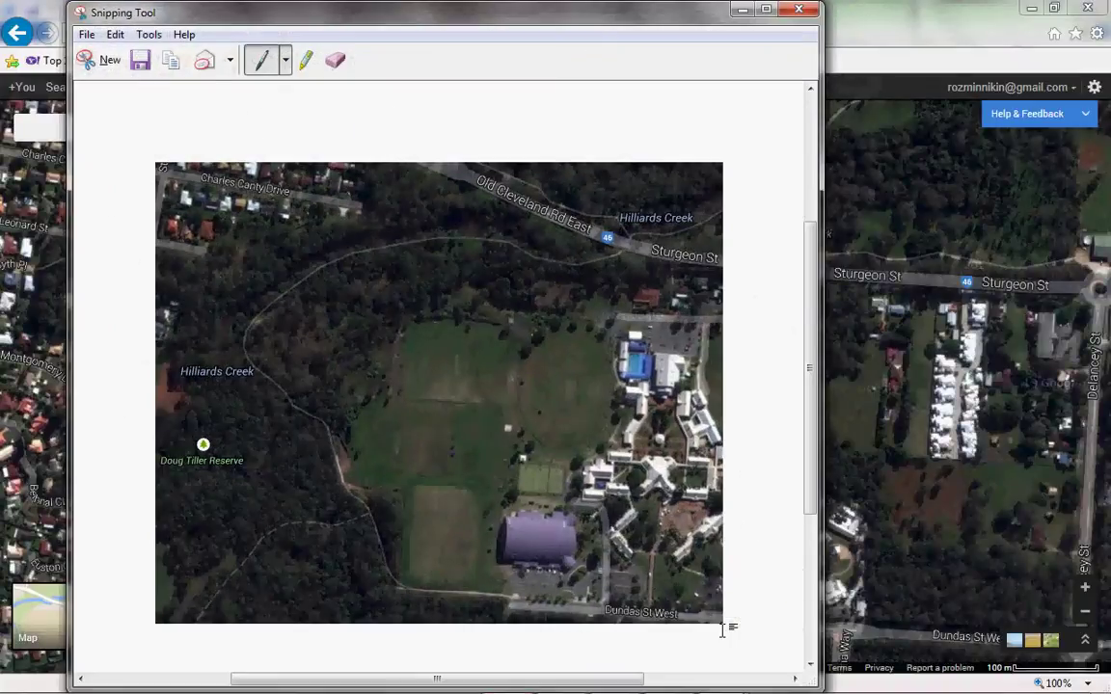
Step: Save the map snip as JPEG 'sitemap' in 2013 > Catchments > Report, then close Snipping Tool
click(86, 34)
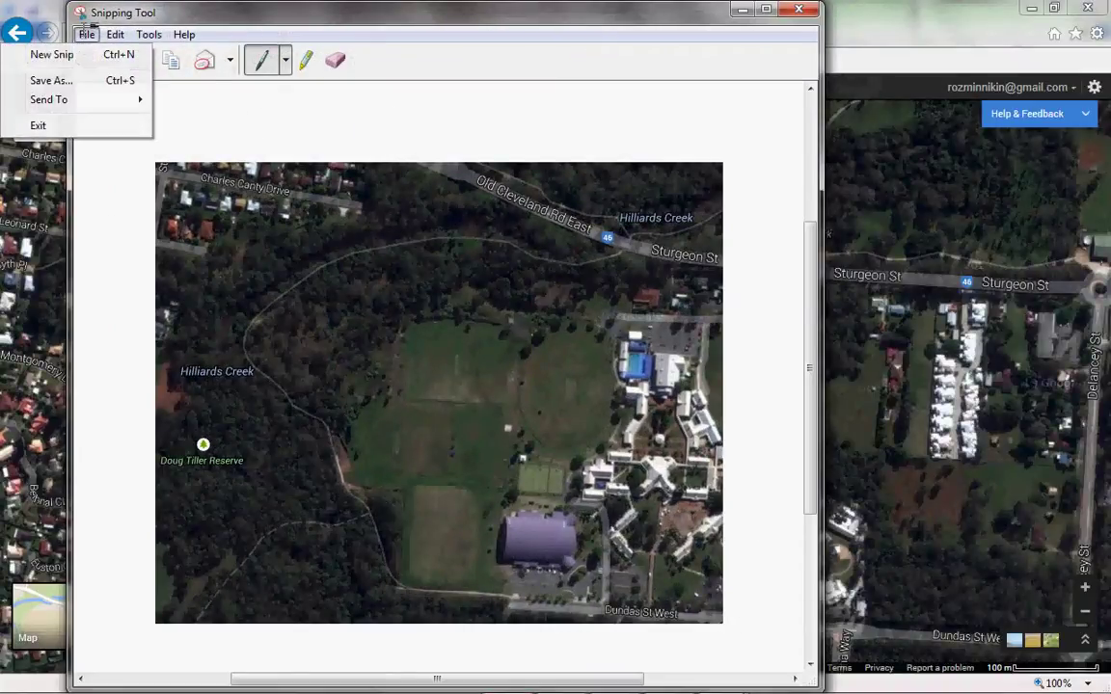
click(82, 79)
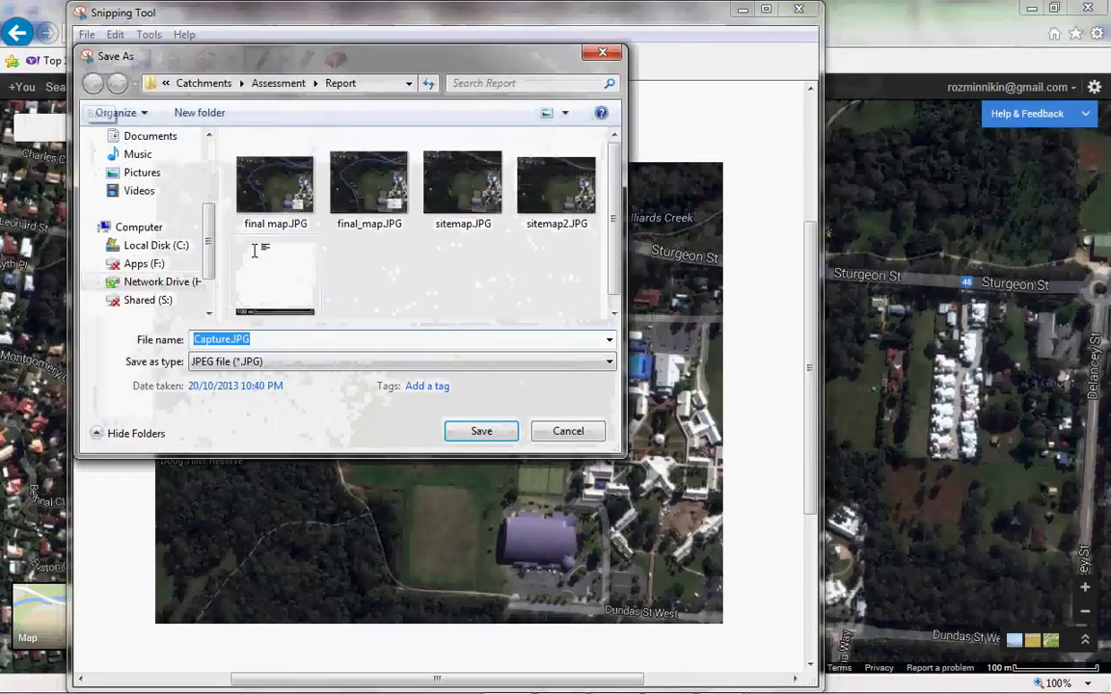
click(167, 84)
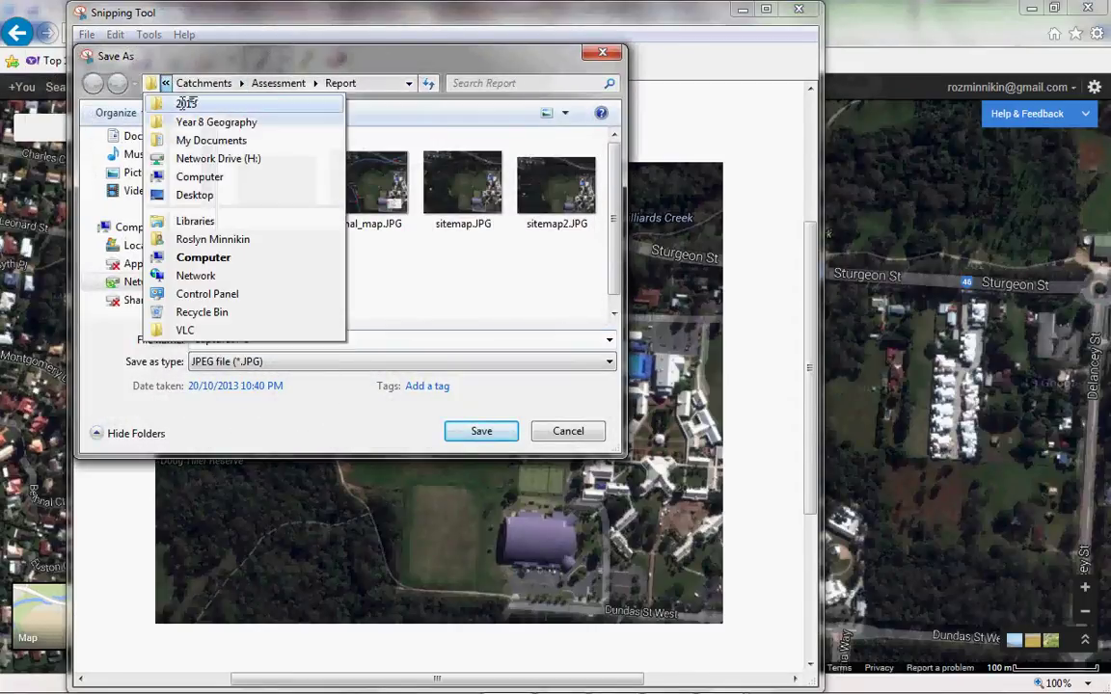
click(172, 103)
double_click(269, 163)
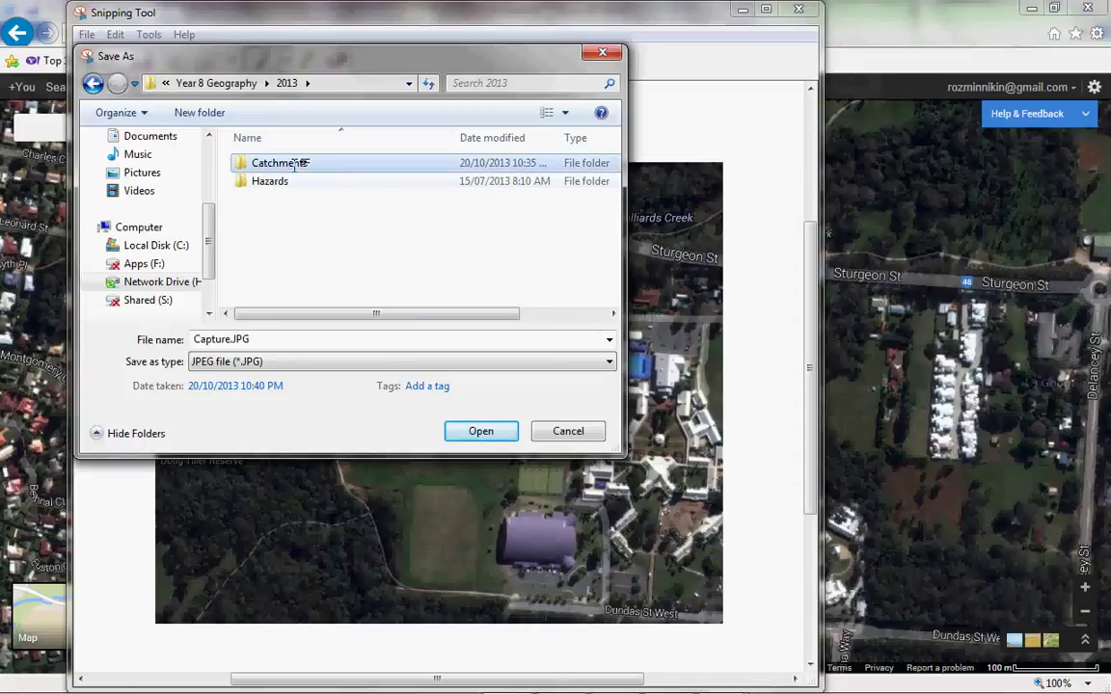
click(276, 182)
double_click(278, 181)
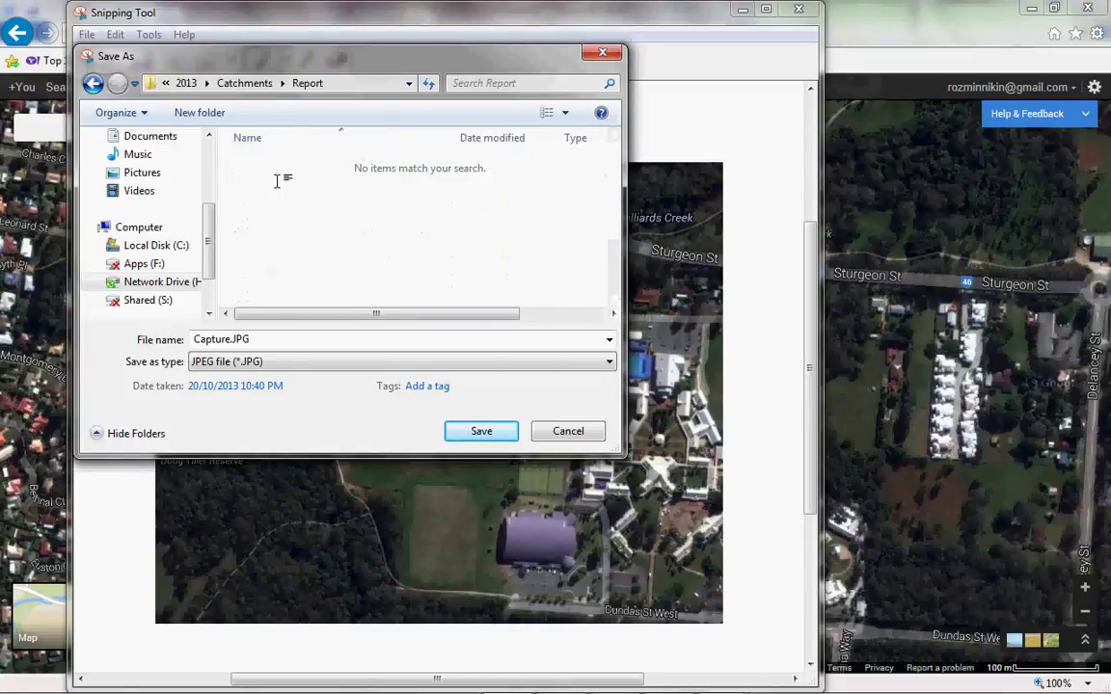
drag(285, 339, 155, 343)
text(sitemap)
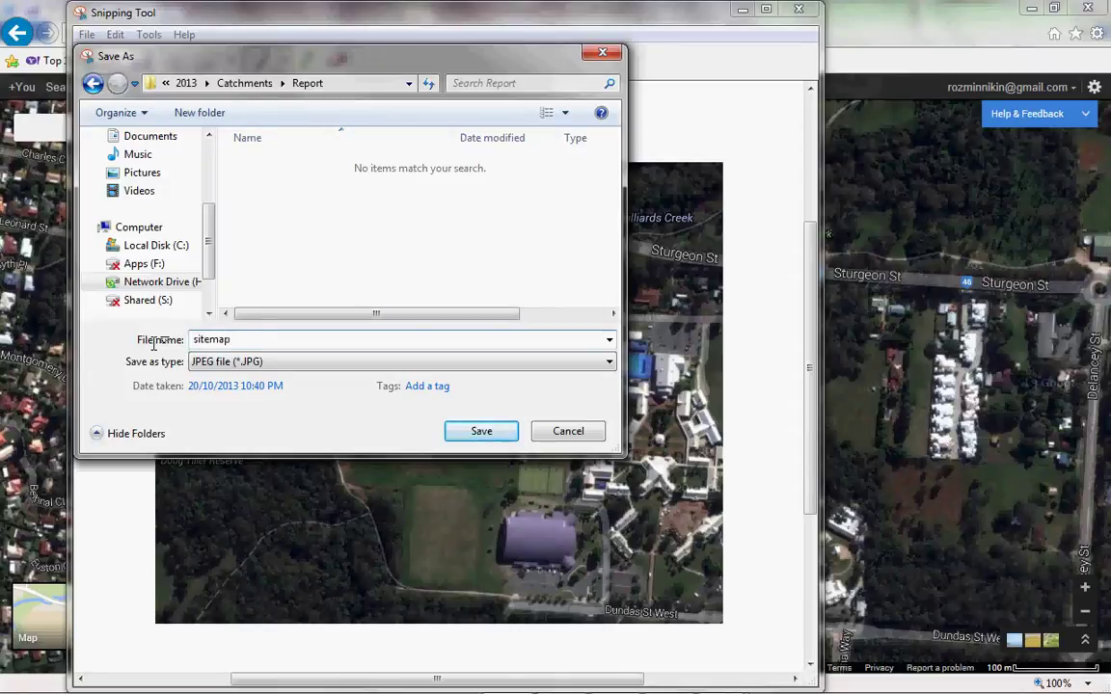
key(Return)
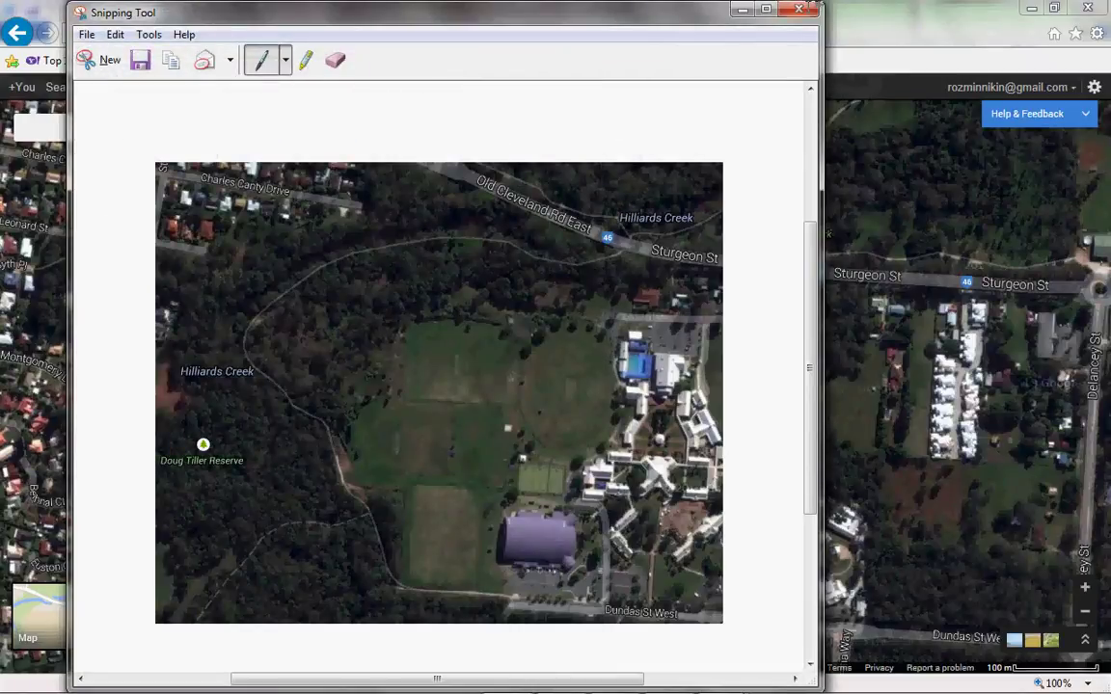
click(799, 8)
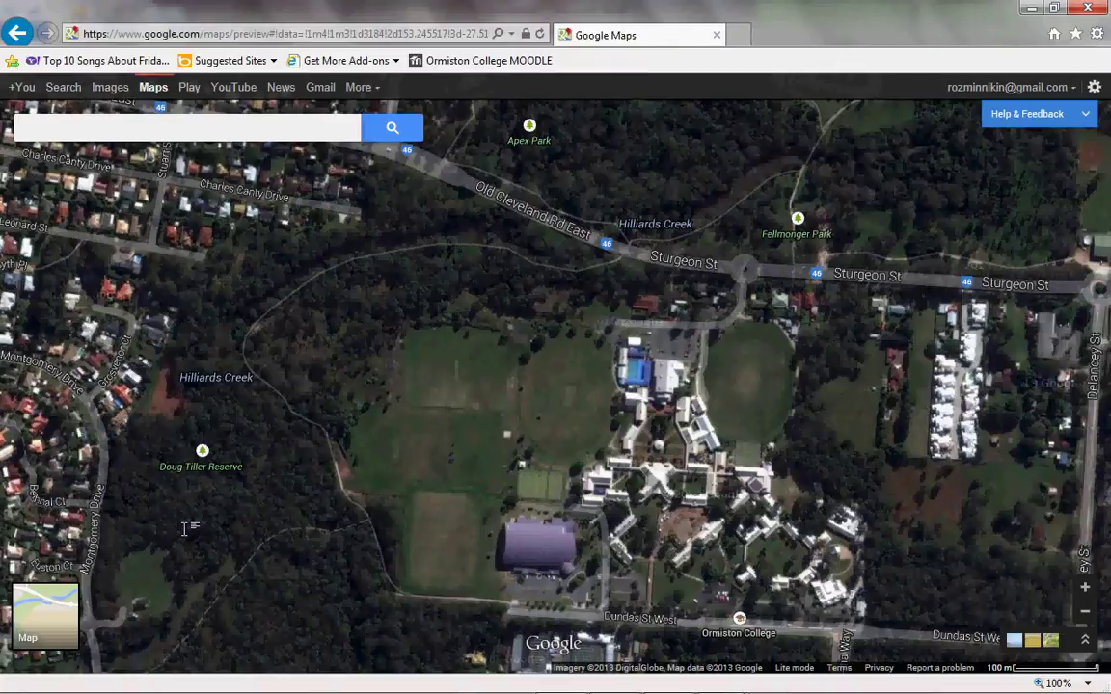
Step: Pan the satellite map to reposition the college grounds and begin a new snip
drag(271, 509, 148, 547)
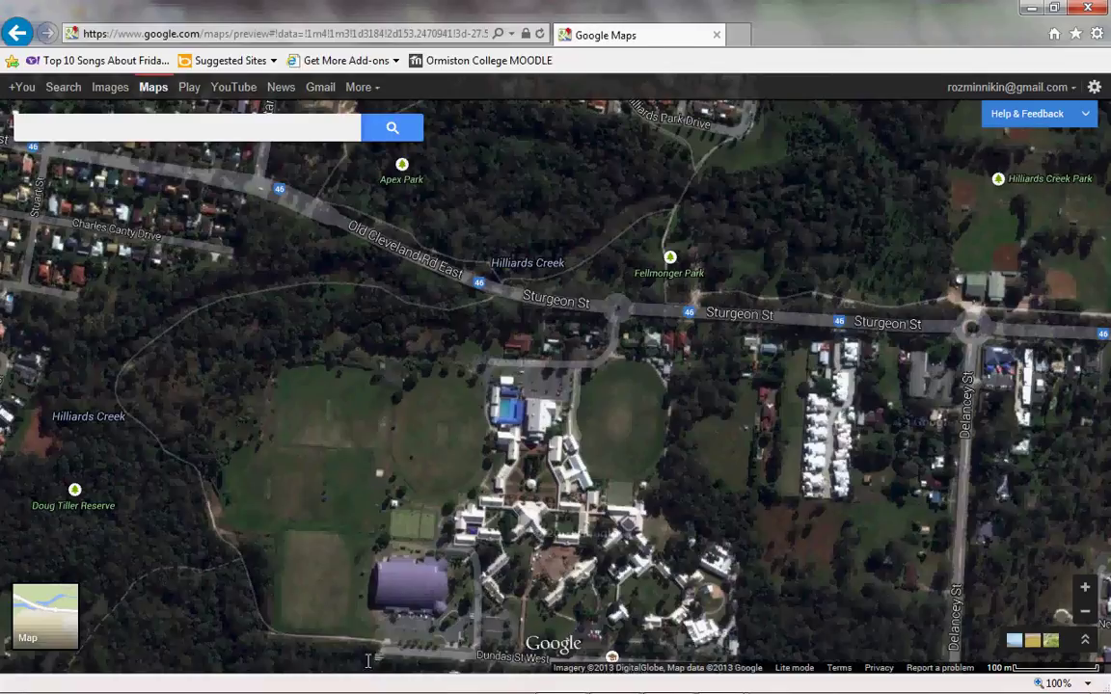
click(509, 678)
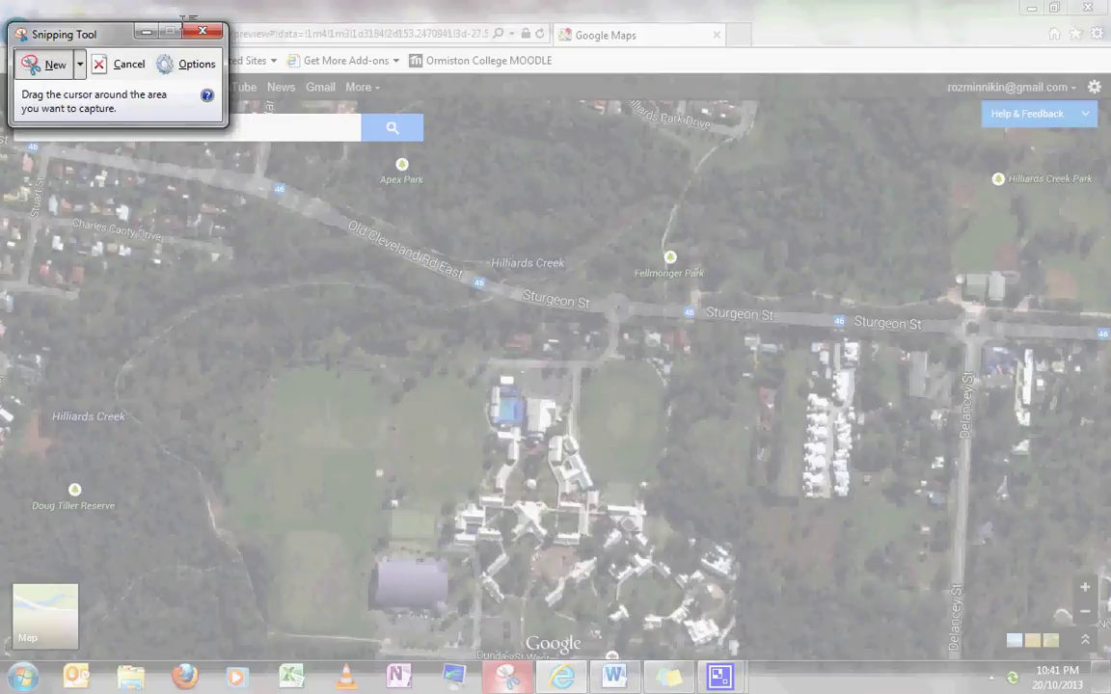
Step: Move the taskbar to the left screen edge and snip just the map's 100 m scale bar
click(201, 32)
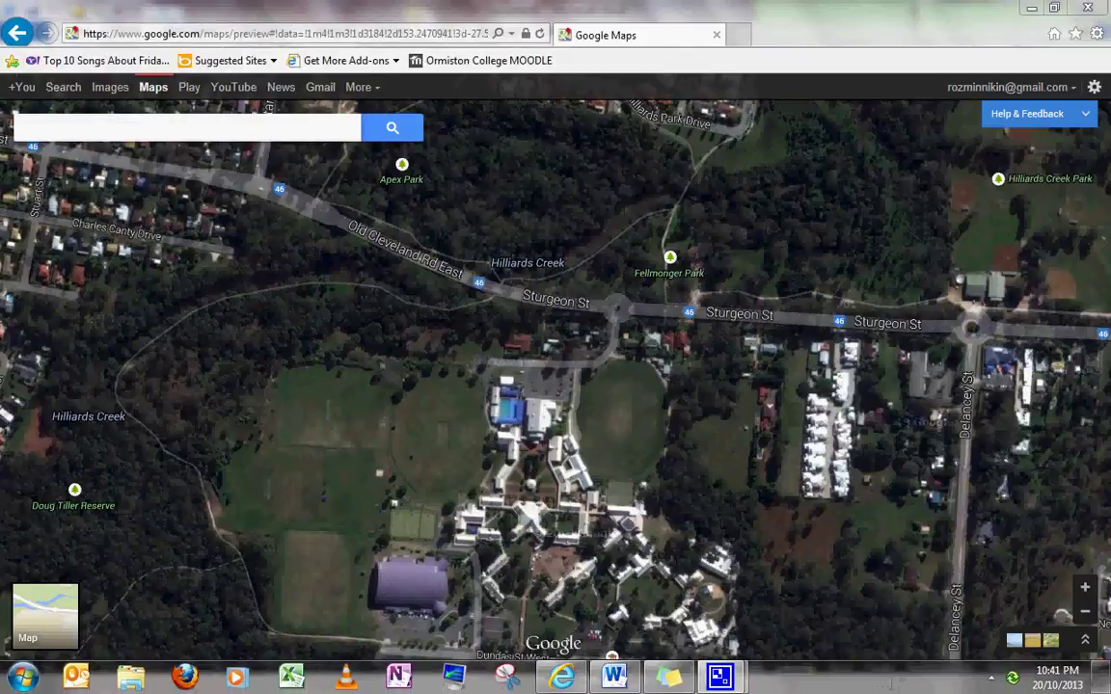
drag(894, 682, 27, 386)
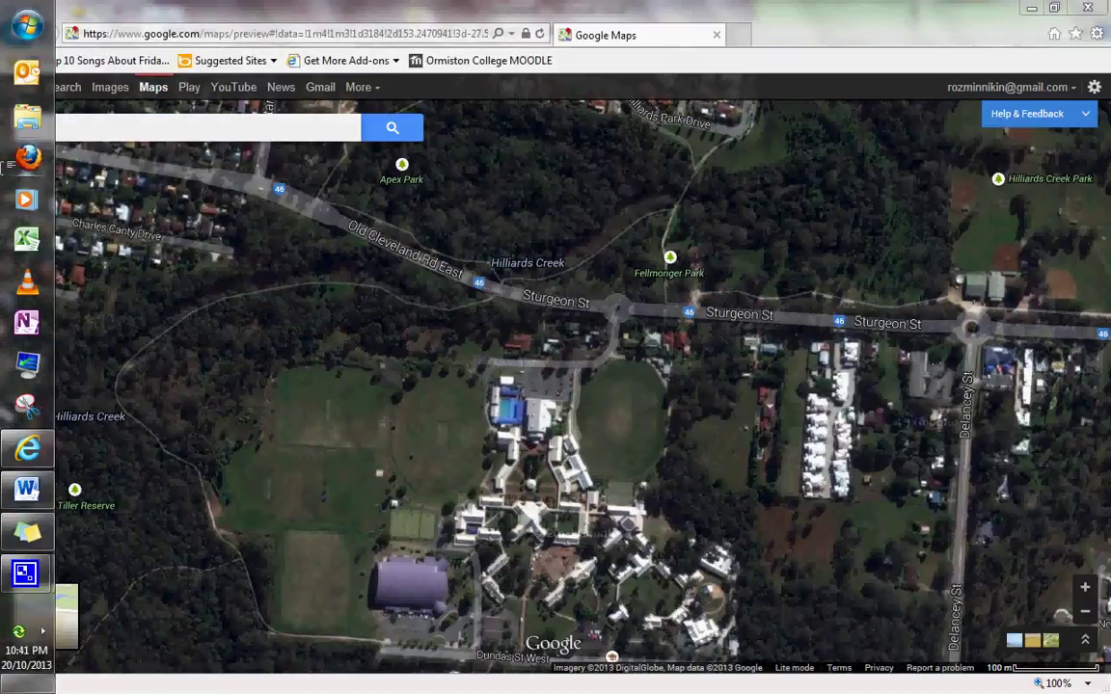
click(27, 406)
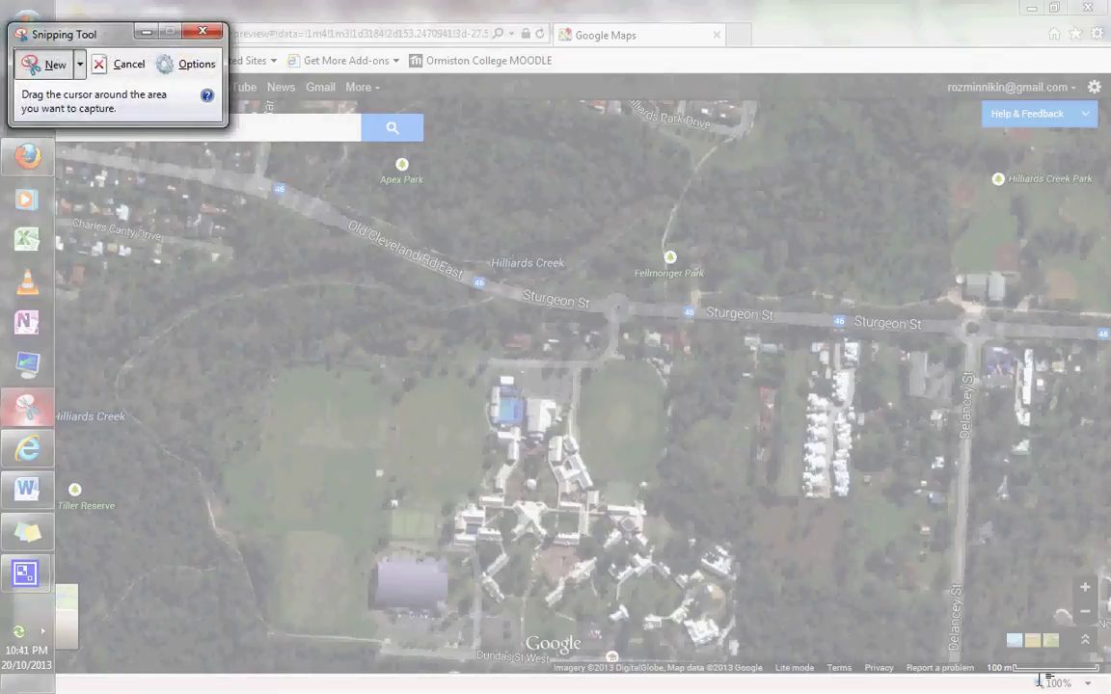
drag(986, 662, 1099, 674)
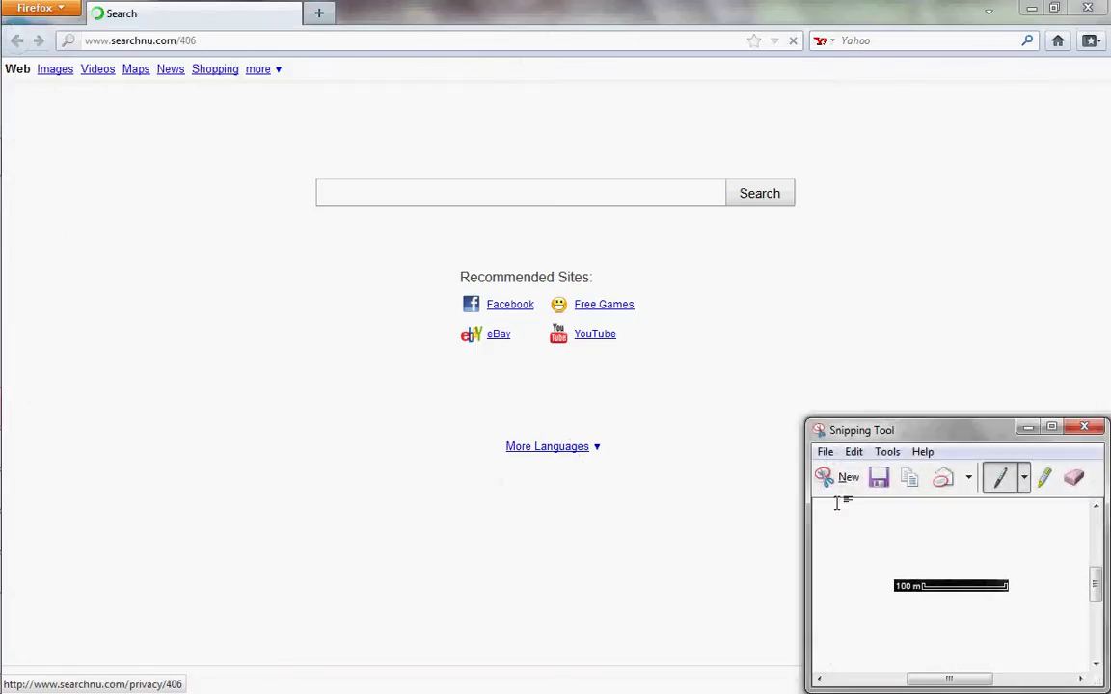
Step: Save the scale-bar snip as 'sitemap_scale' in the Report folder, then close Snipping Tool
click(828, 451)
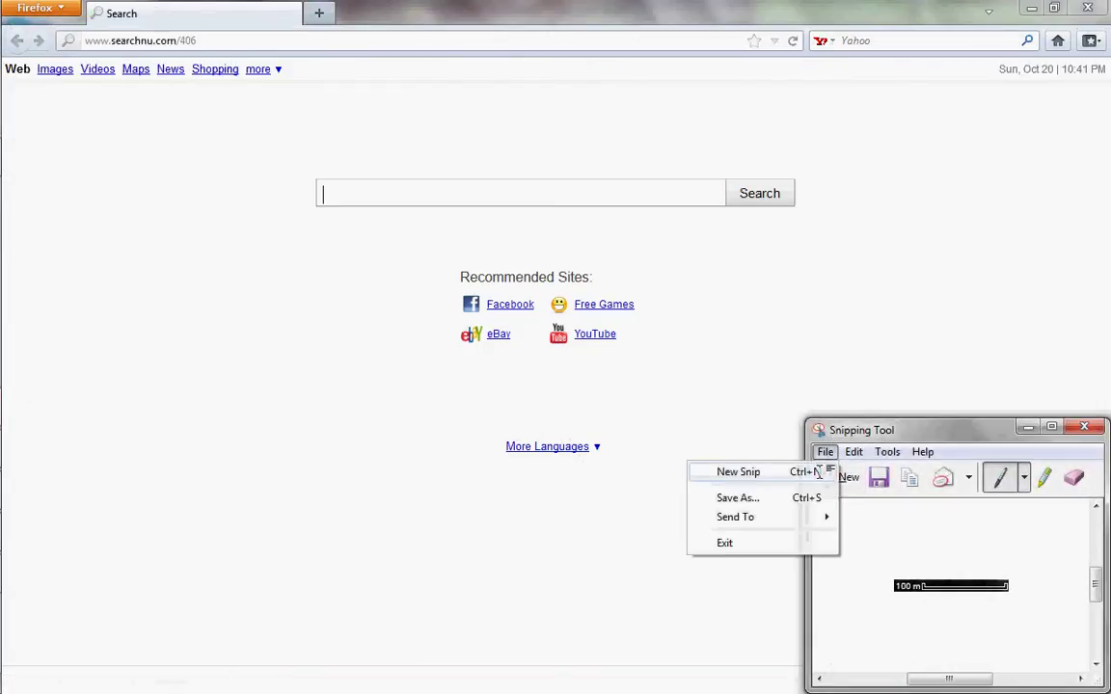
click(787, 498)
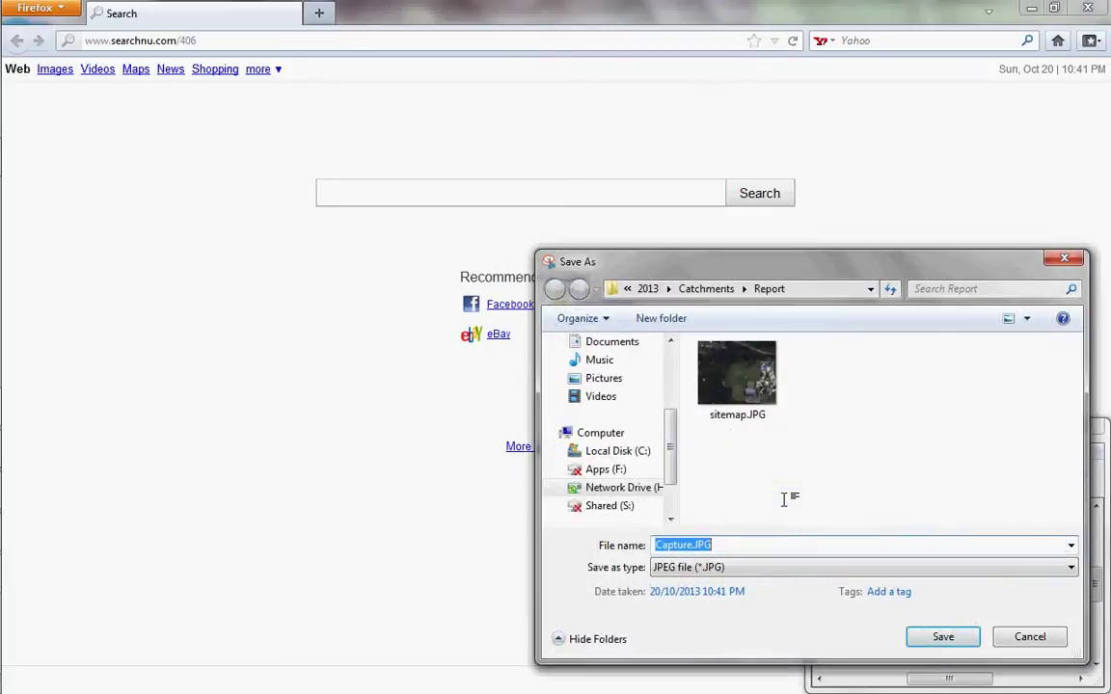
text(sitemap_scasle)
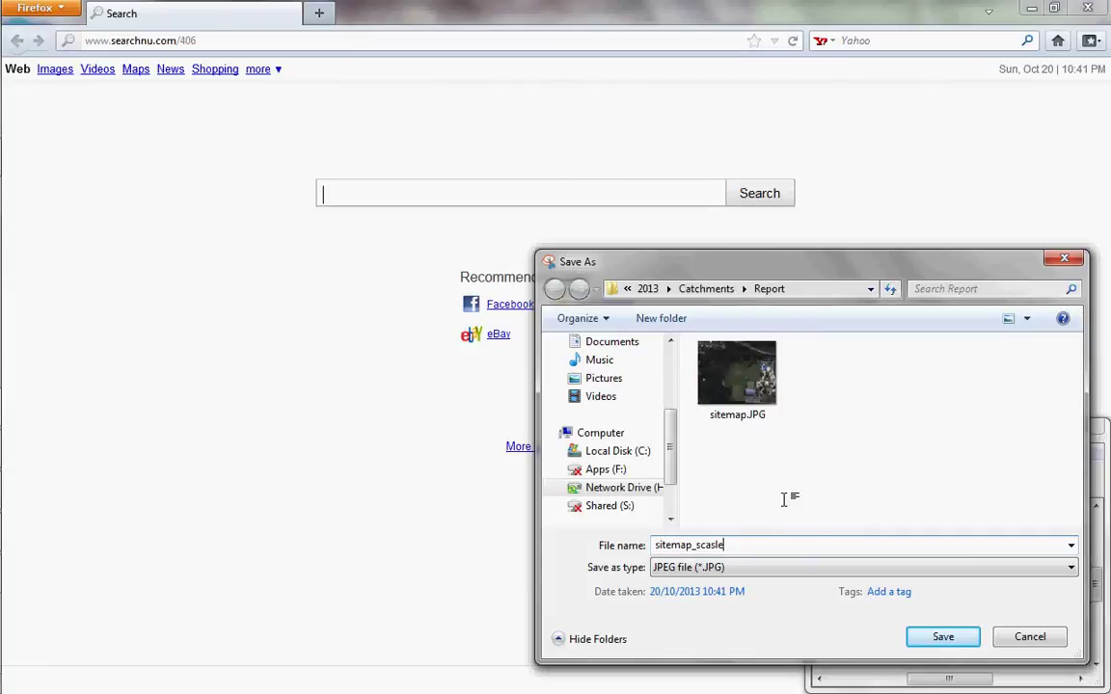
key(BackSpace)
key(BackSpace)
key(Return)
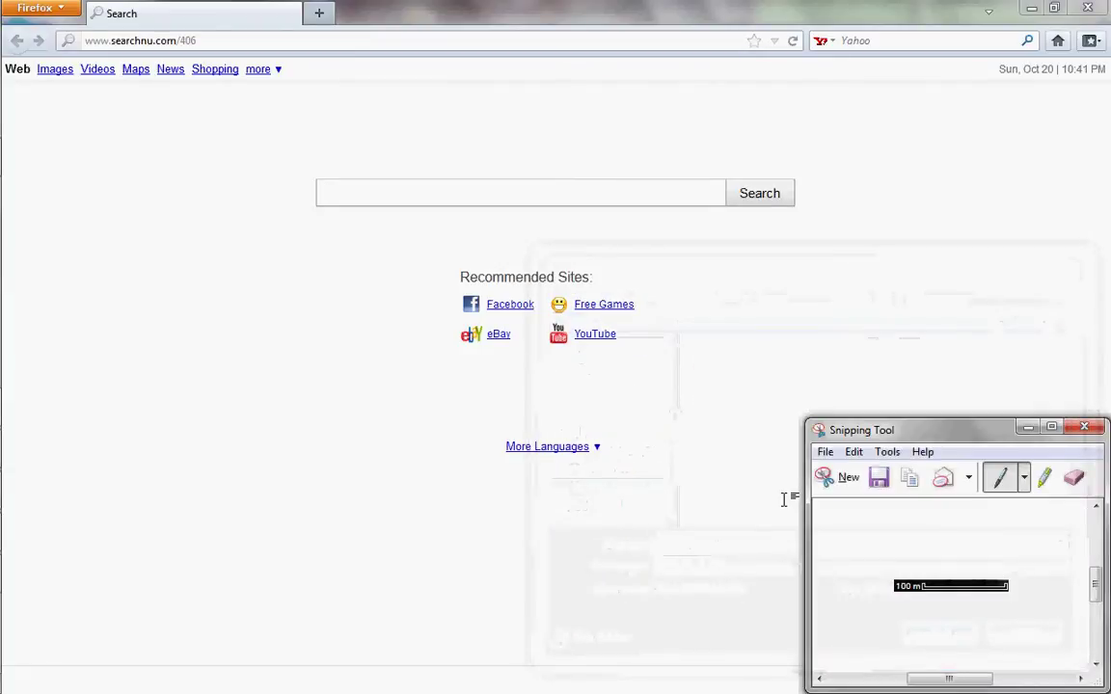
click(1084, 428)
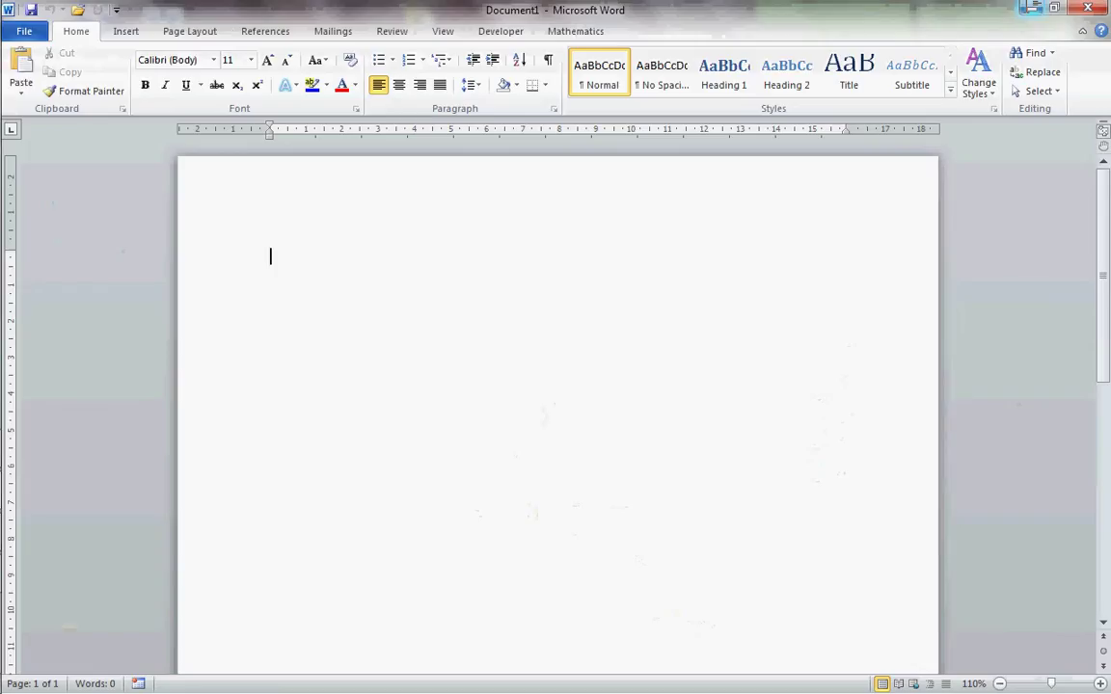
Step: Start inserting a picture and browse Network Drive (H:) into My Documents
click(129, 31)
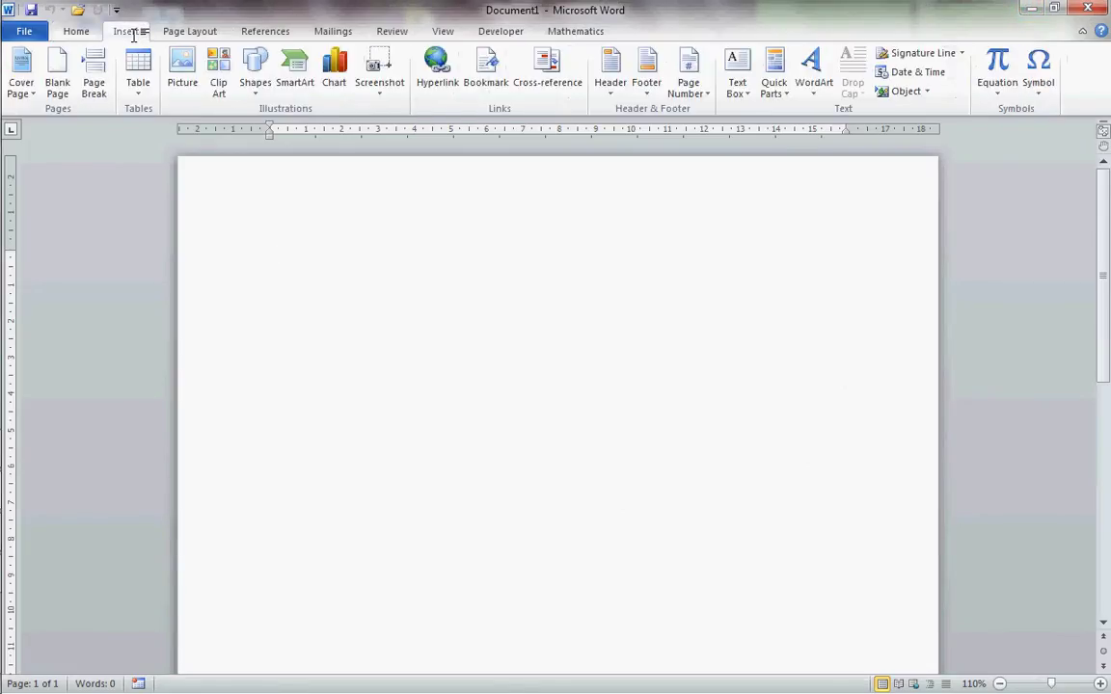
click(183, 69)
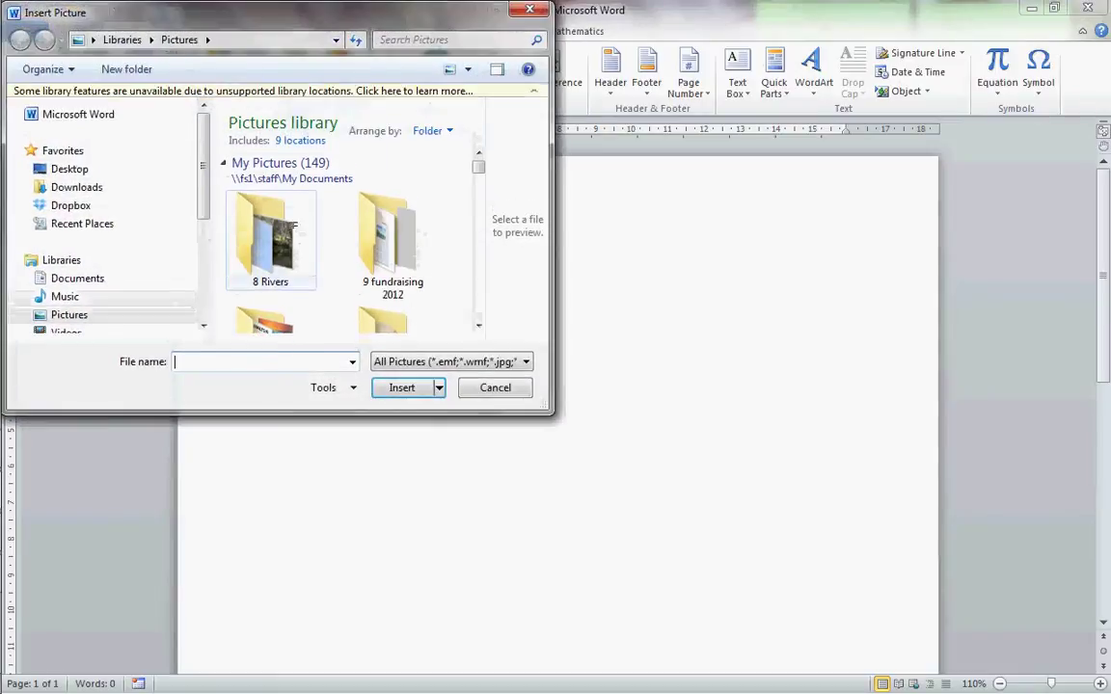
scroll(186, 298, down, 3)
click(134, 238)
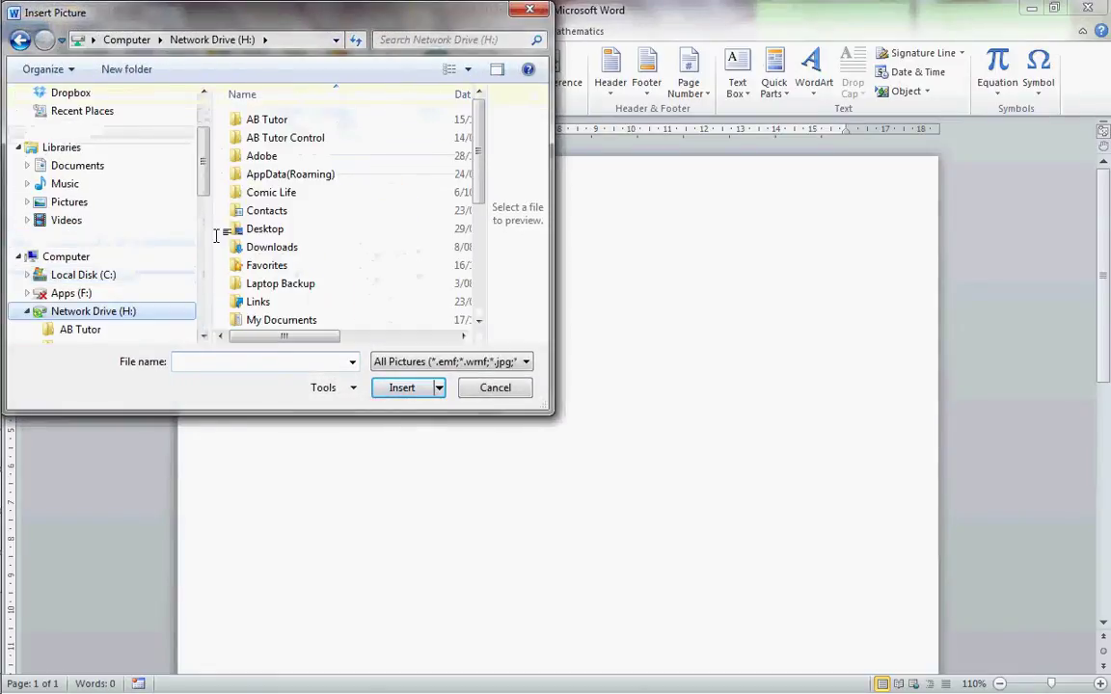
double_click(307, 319)
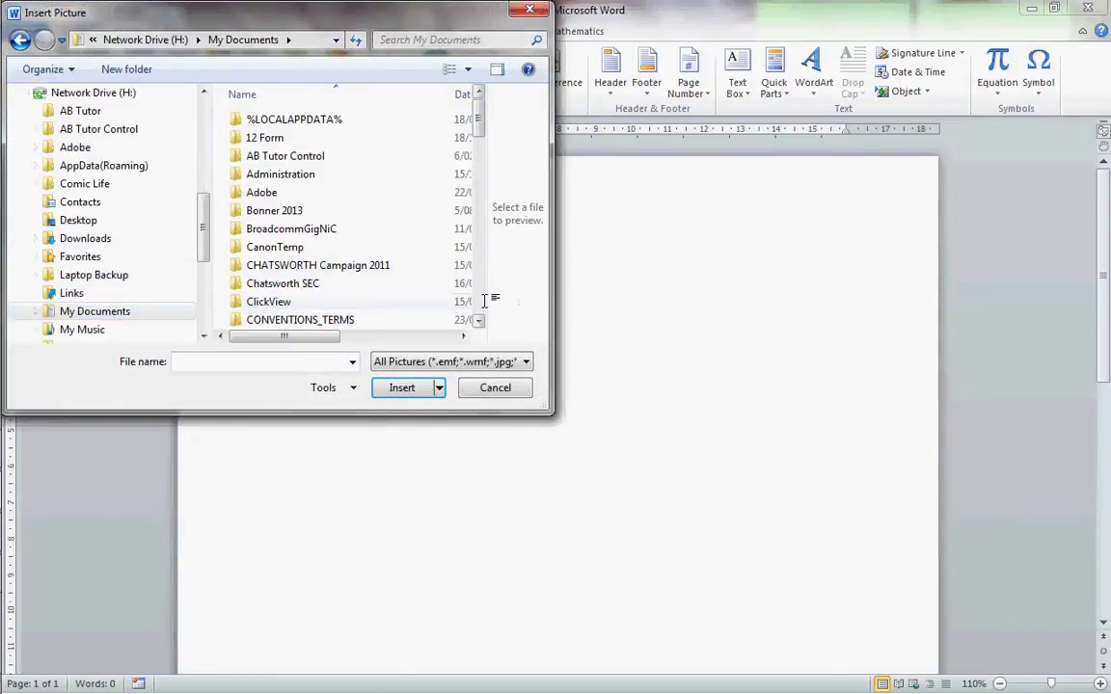
scroll(486, 302, down, 4)
scroll(487, 299, down, 8)
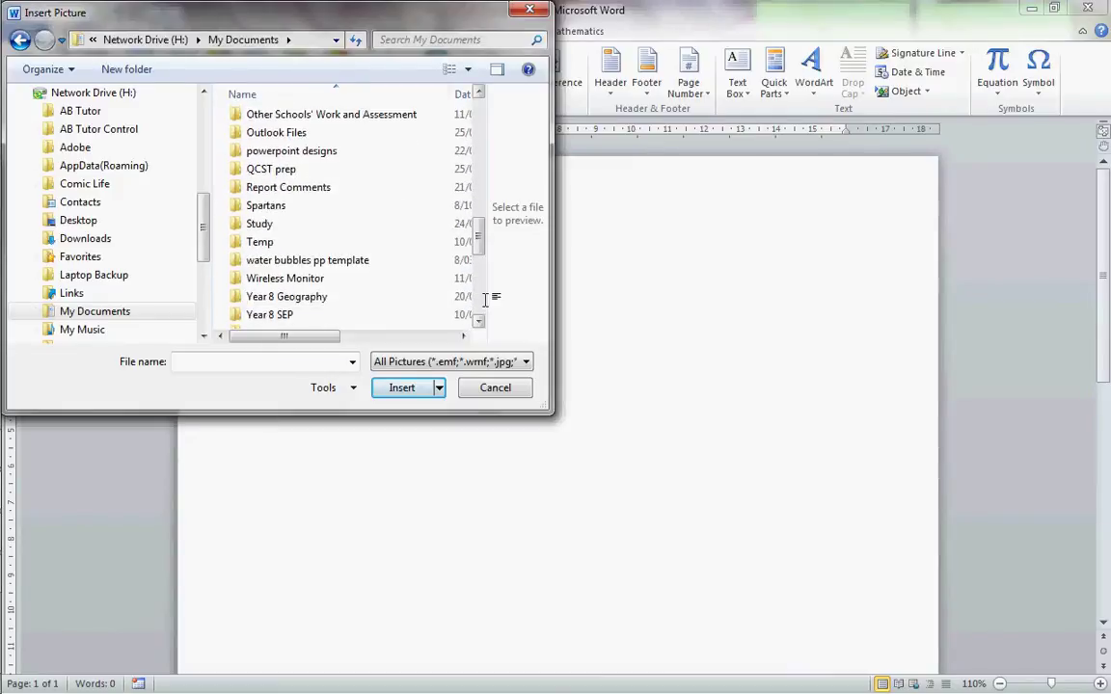
Step: Insert sitemap.JPG from Year 8 Geography > 2013 > Catchments > Report onto the page
double_click(289, 296)
double_click(252, 114)
double_click(265, 118)
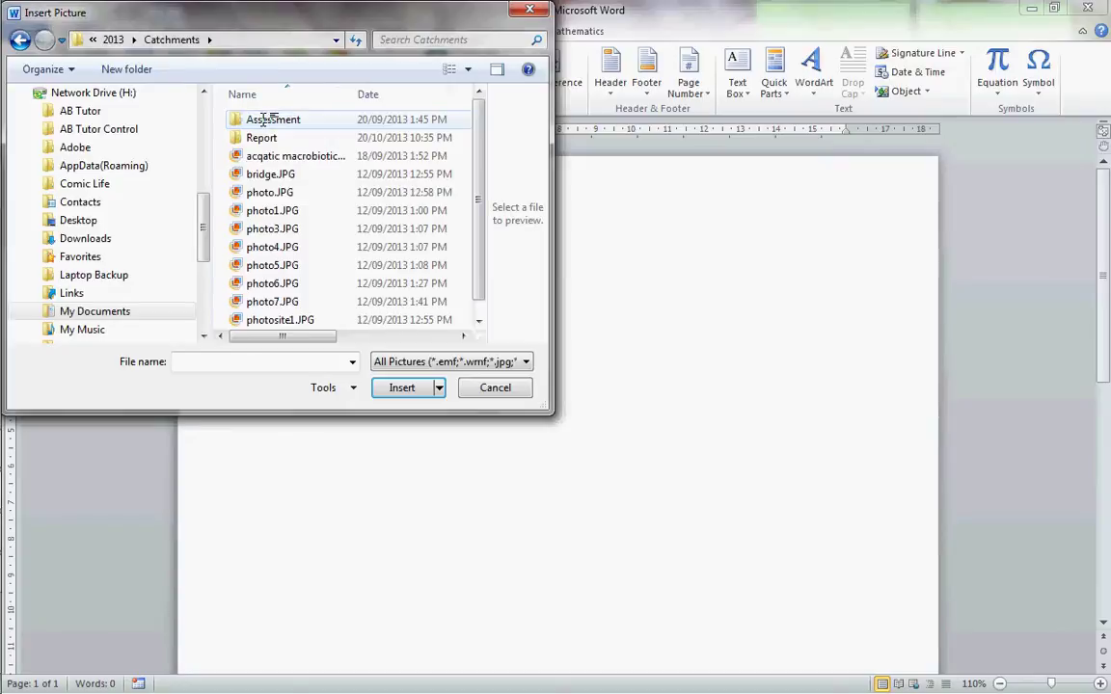
double_click(267, 136)
click(271, 136)
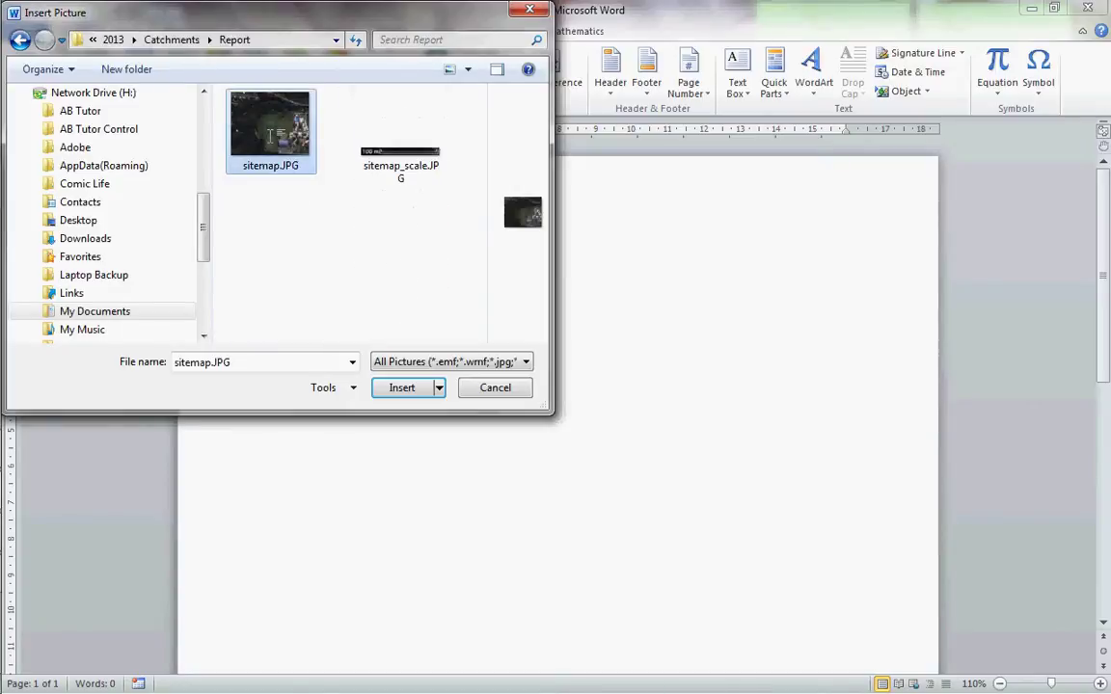
click(403, 386)
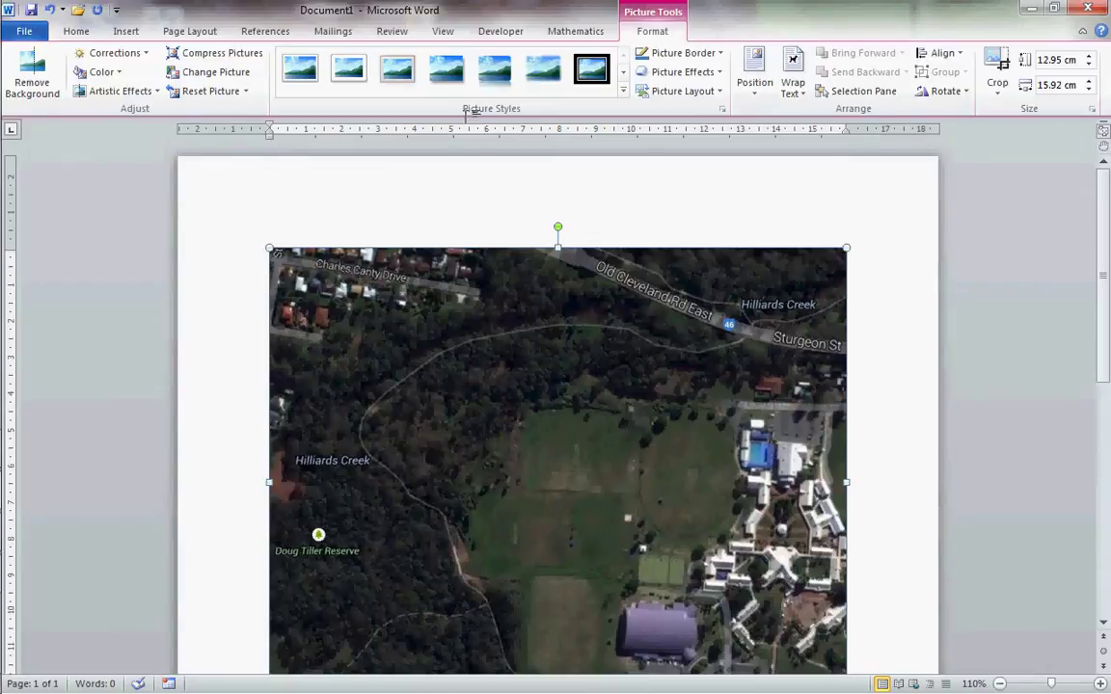
Step: Set the satellite map's text wrapping to Behind Text, leaving its border unchanged
click(803, 93)
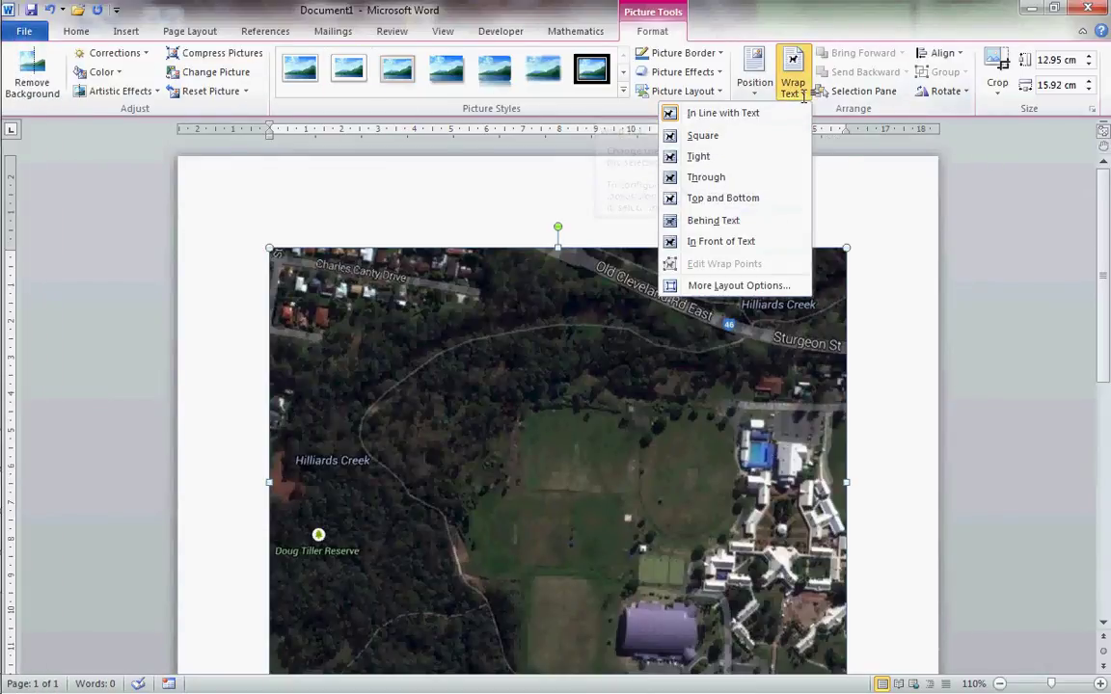
click(719, 222)
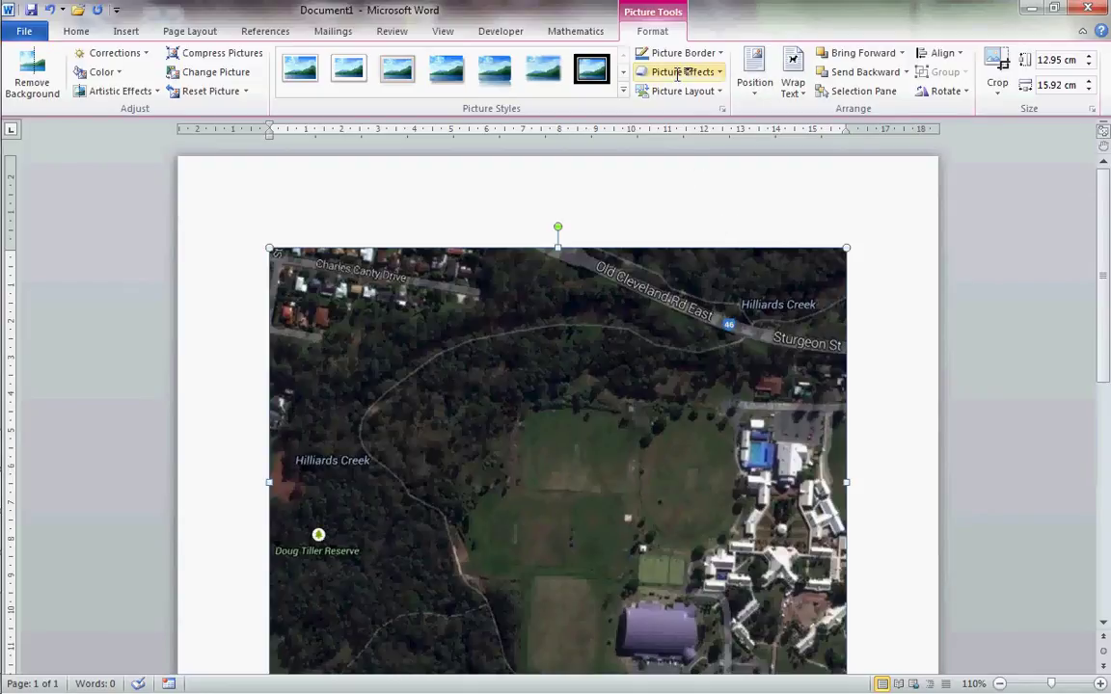
click(656, 52)
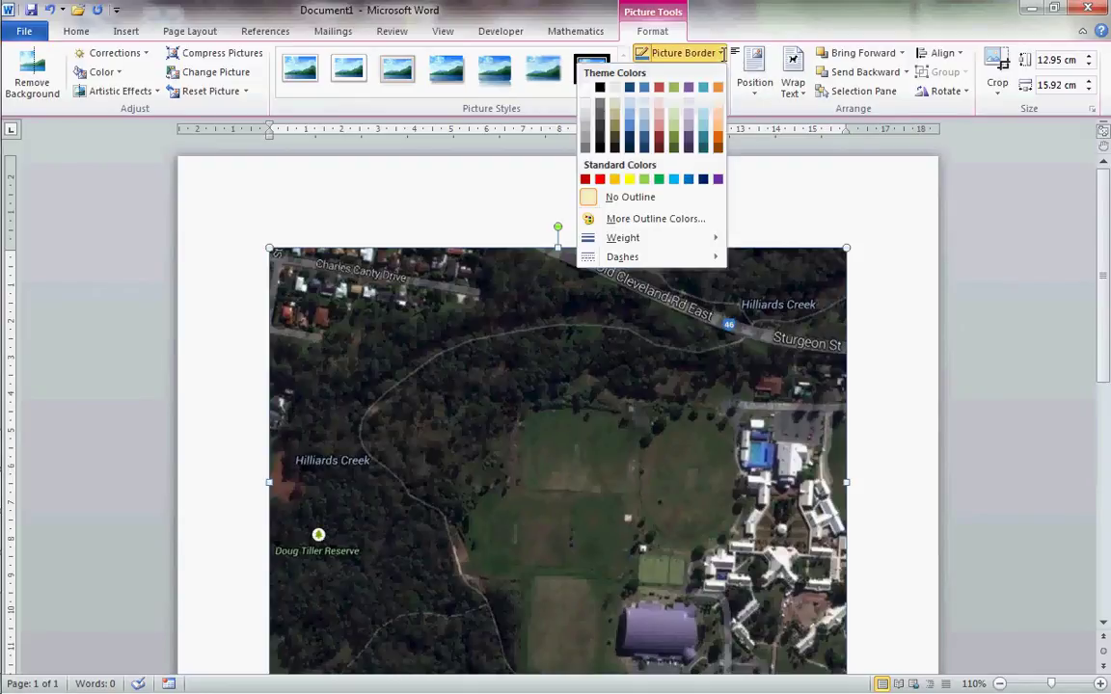
click(591, 67)
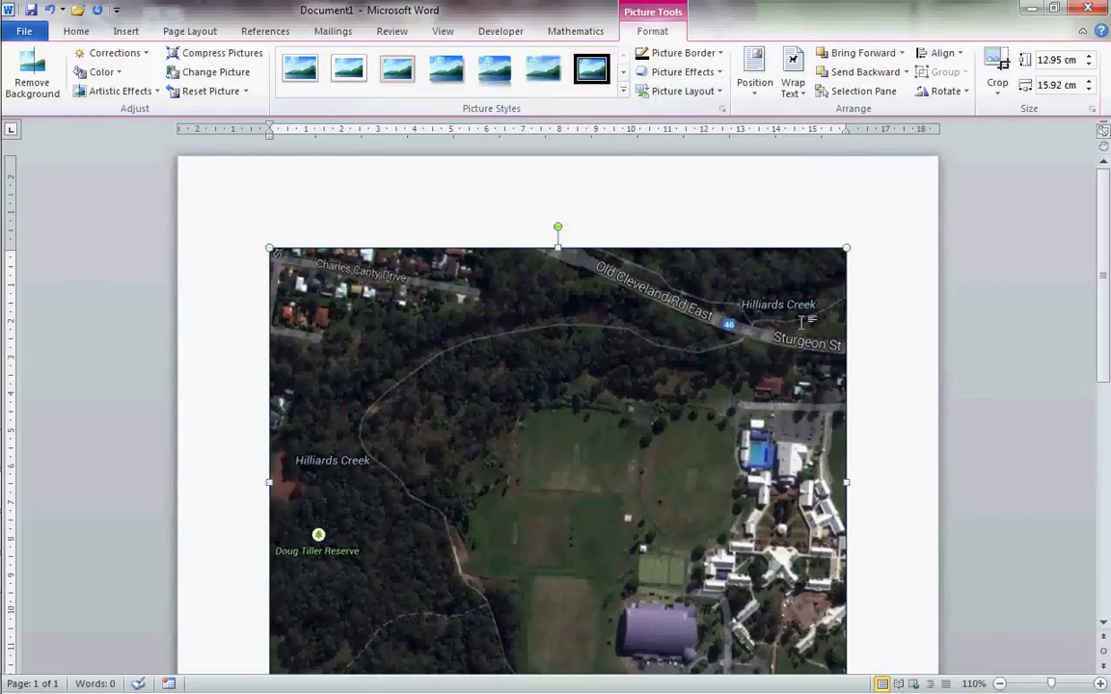
Step: Deselect and reselect the map picture to check its placement on the page
click(920, 370)
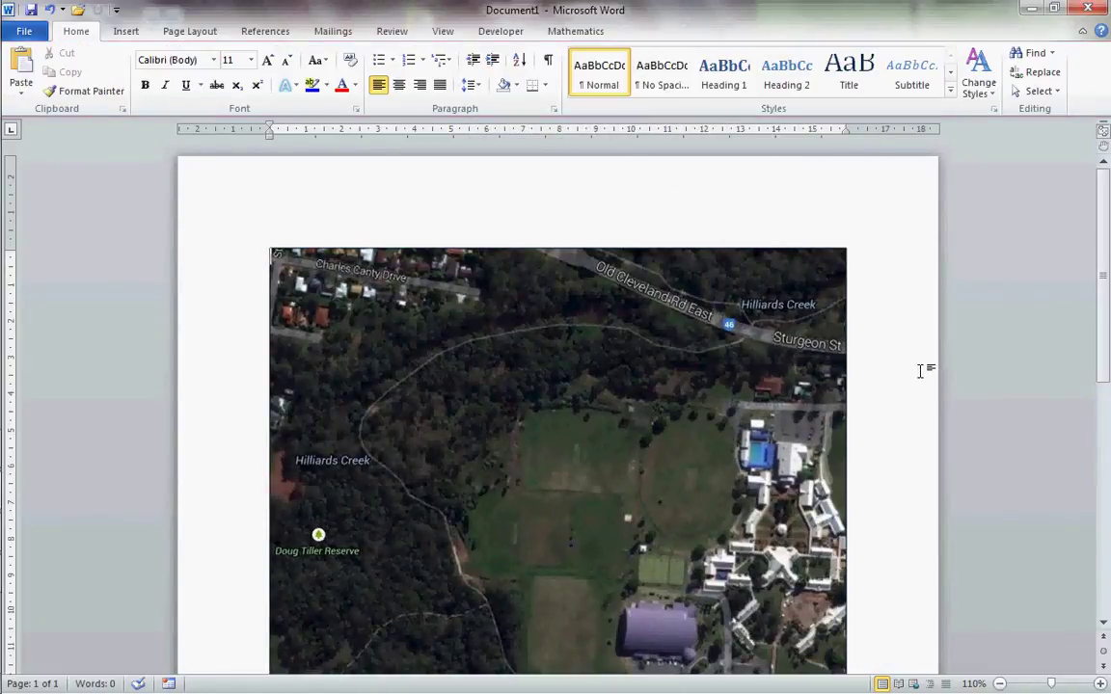
click(701, 302)
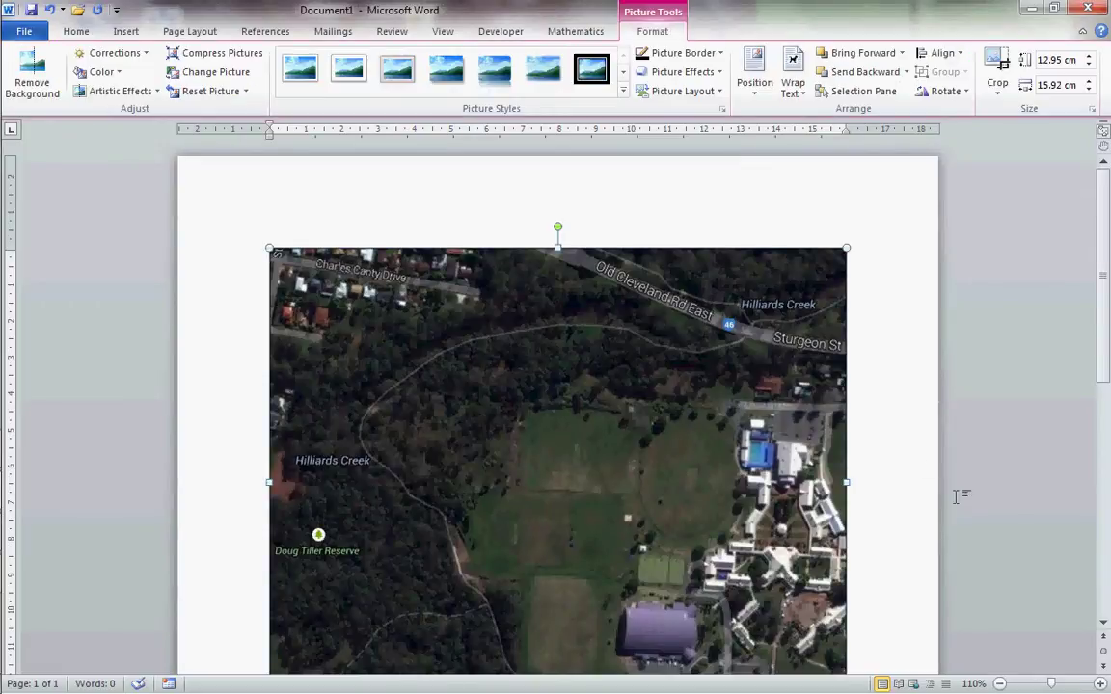
scroll(1103, 618, down, 1)
click(893, 539)
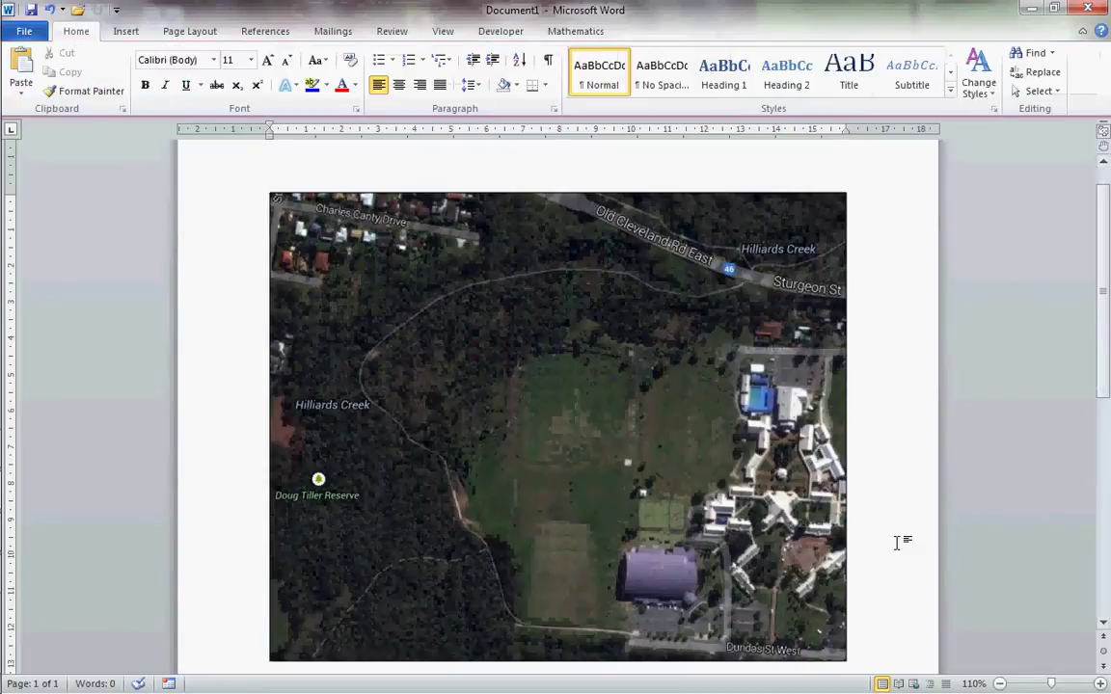
click(125, 30)
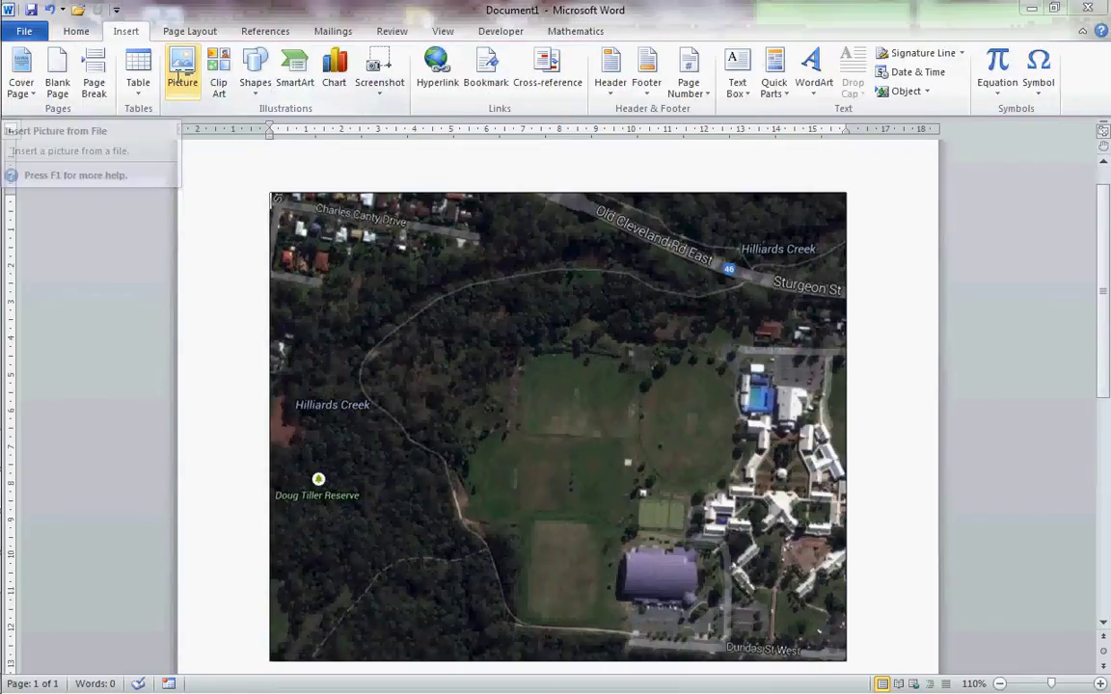
Step: Insert the sitemap_scale.JPG scale bar picture into the document
click(179, 78)
click(377, 157)
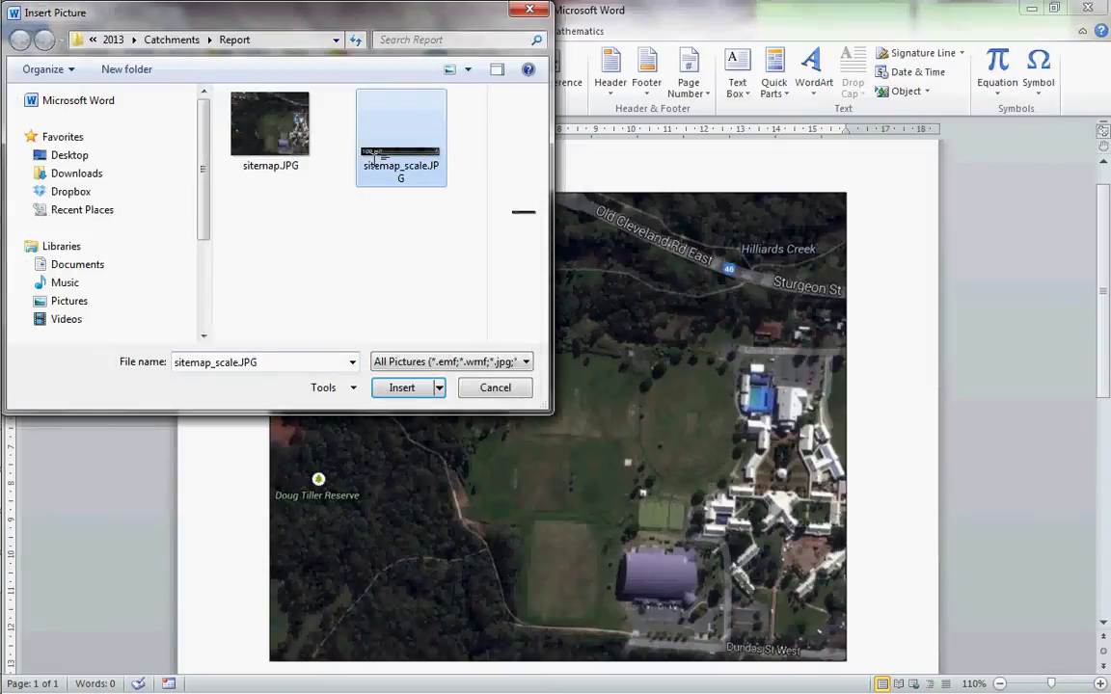
click(399, 388)
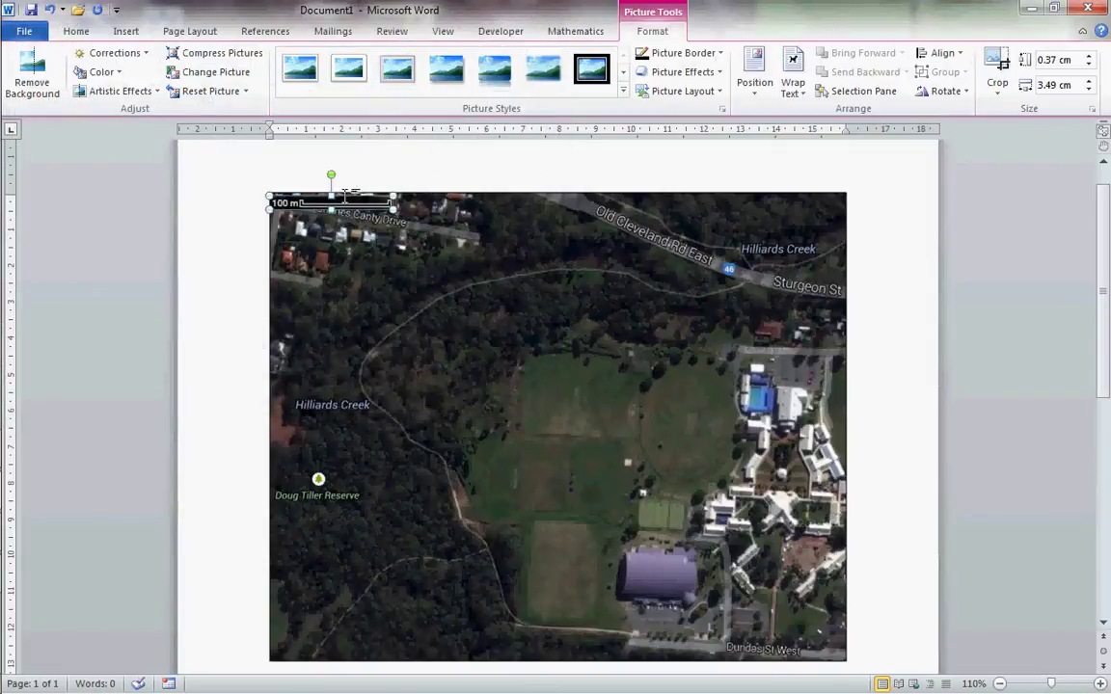
Step: Set the 100 m scale bar to In Front of Text and drag it onto the map's bottom-left corner
click(795, 85)
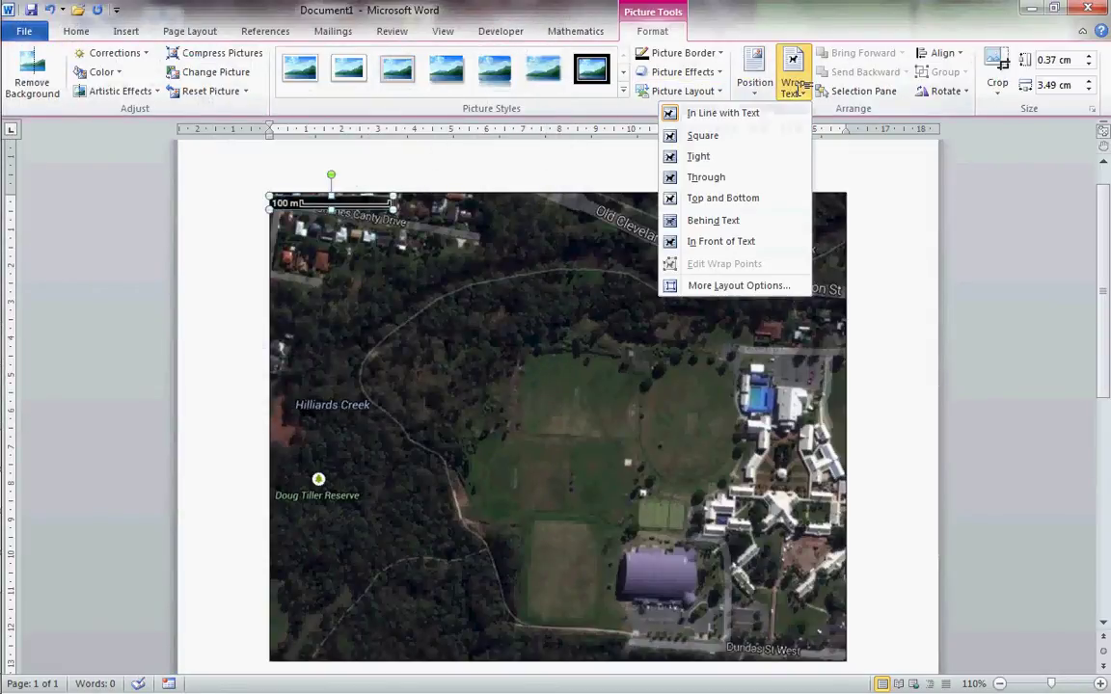
click(721, 241)
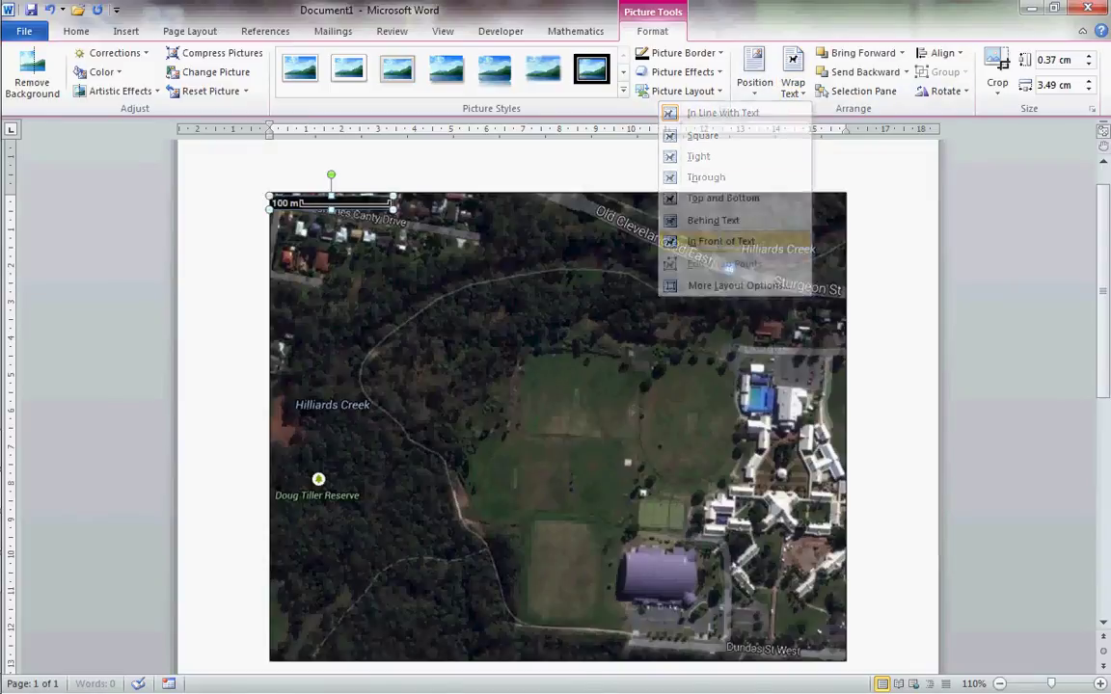
drag(365, 199, 367, 649)
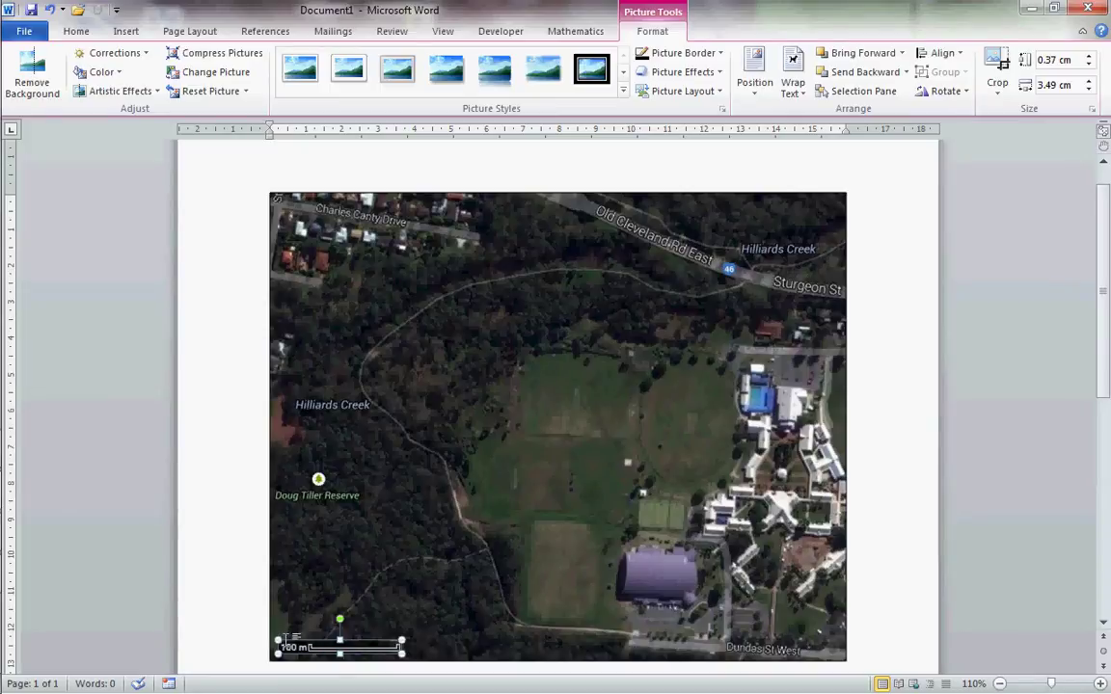
click(886, 598)
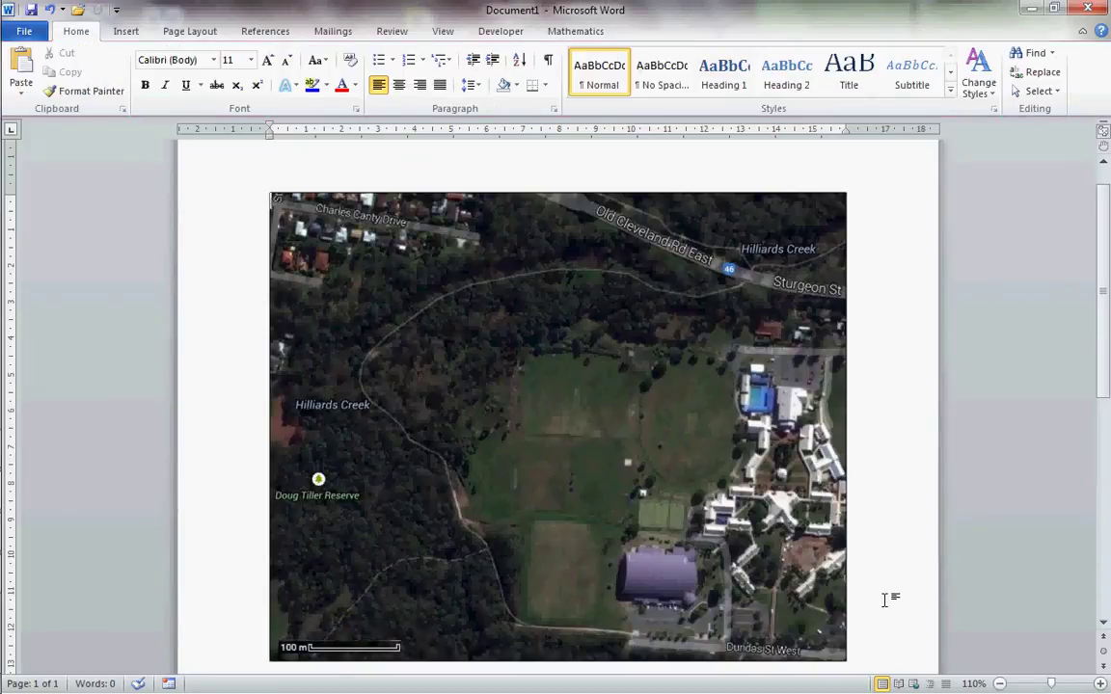